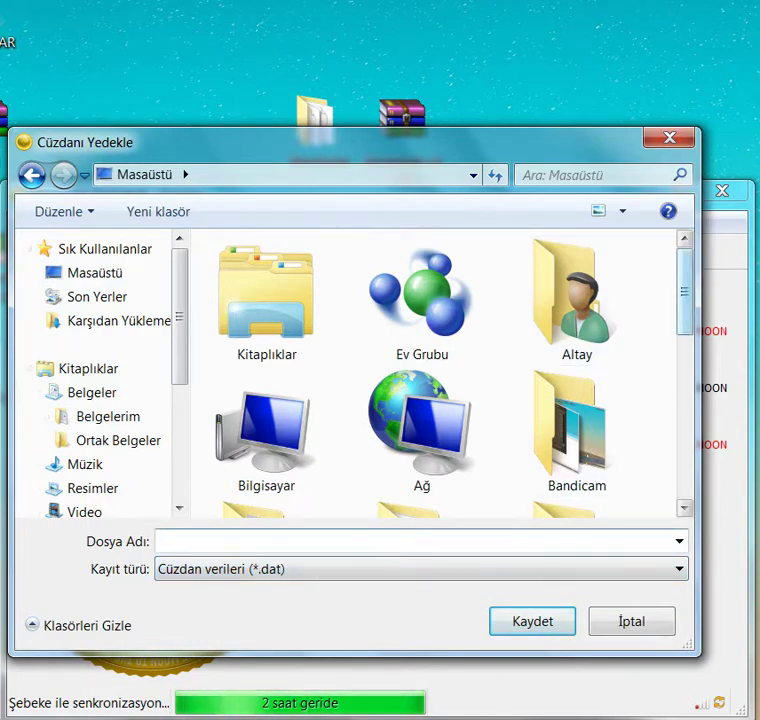
# Step: Save the wallet backup to the desktop as "moon yedek wallet" in the wallet data (*.dat) format
pyautogui.scroll(-5, 520, 290)
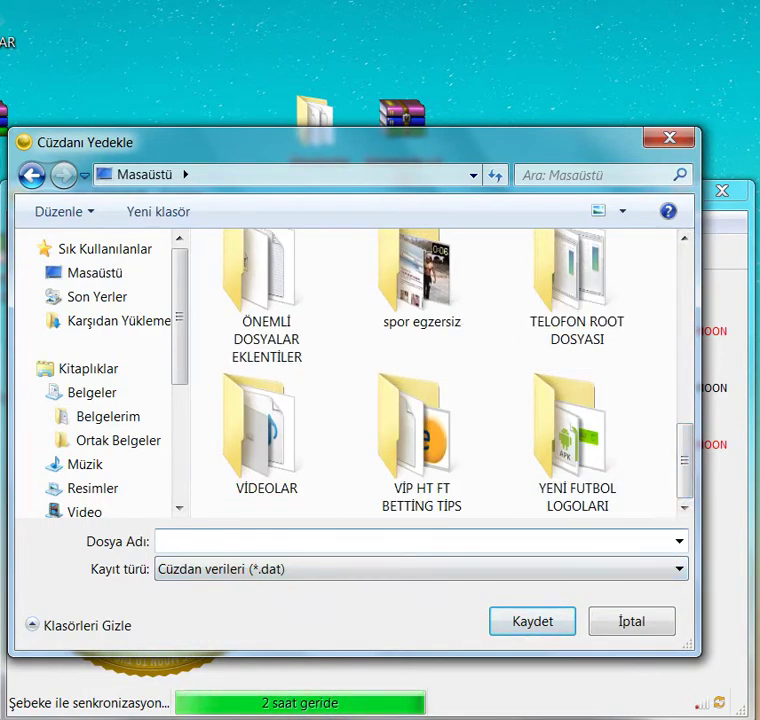
pyautogui.scroll(5, 577, 420)
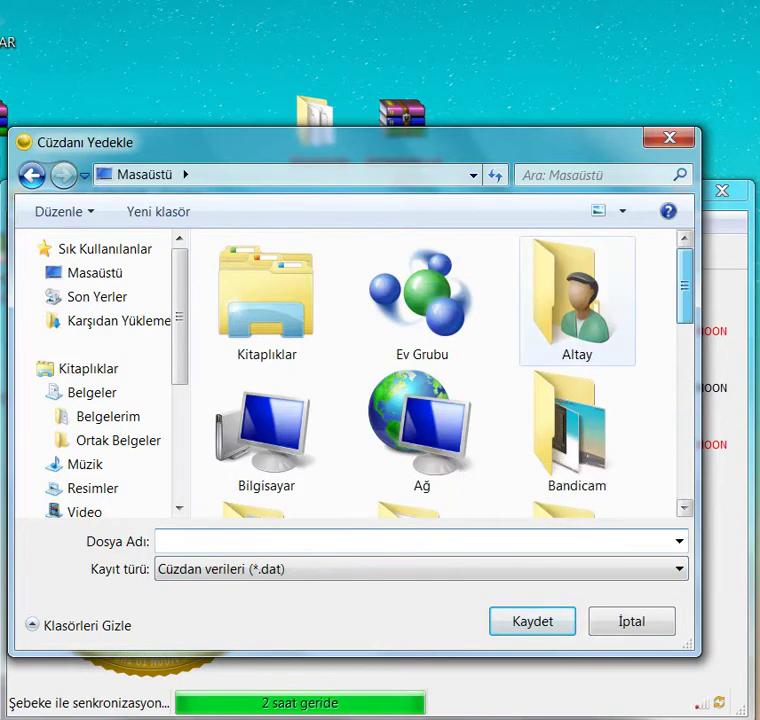
pyautogui.write('mo')
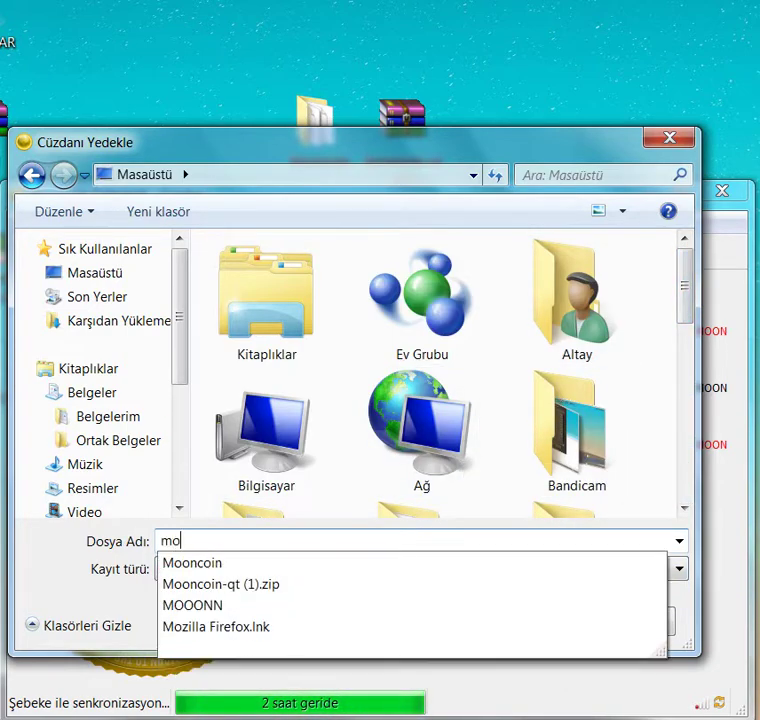
pyautogui.write('on')
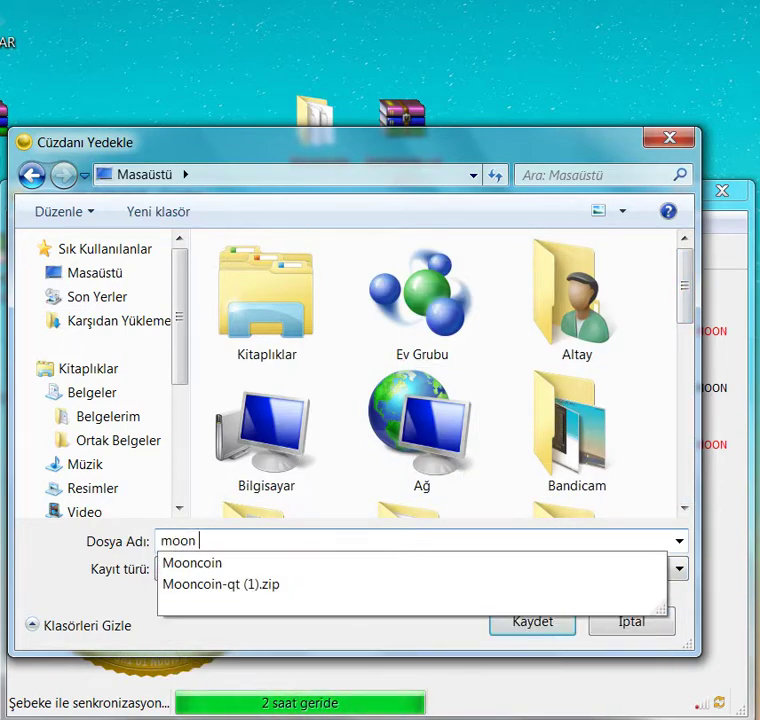
pyautogui.press('Escape')
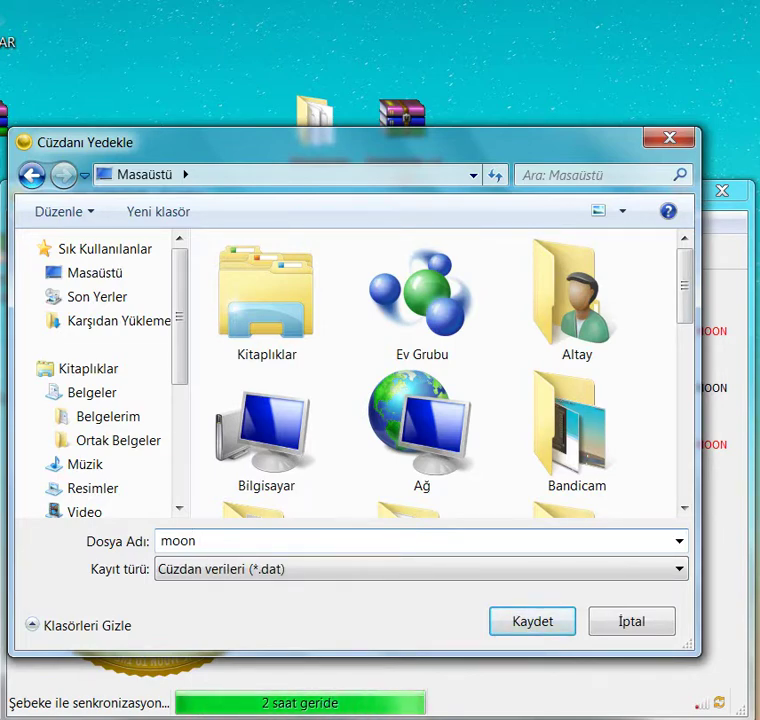
pyautogui.write('yedek')
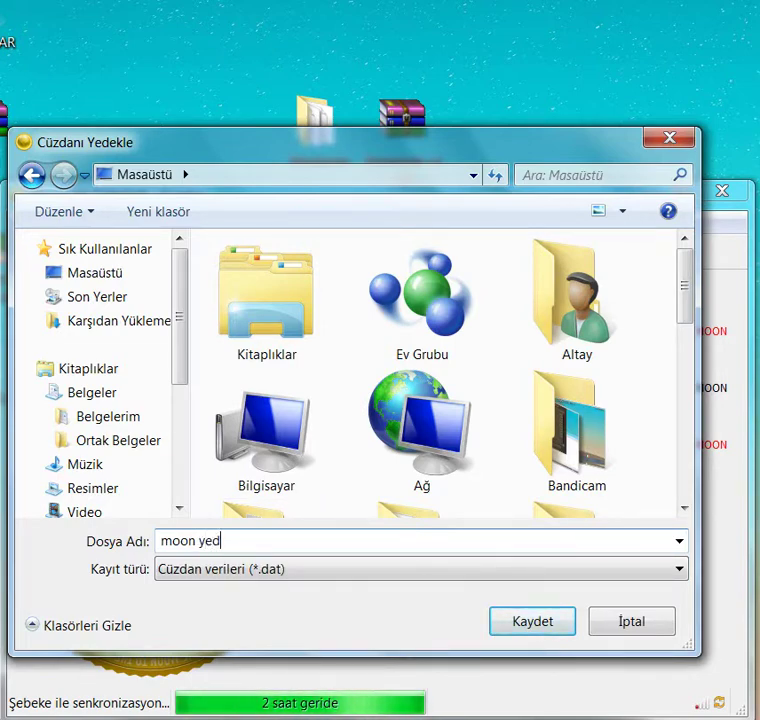
pyautogui.write(' wallet')
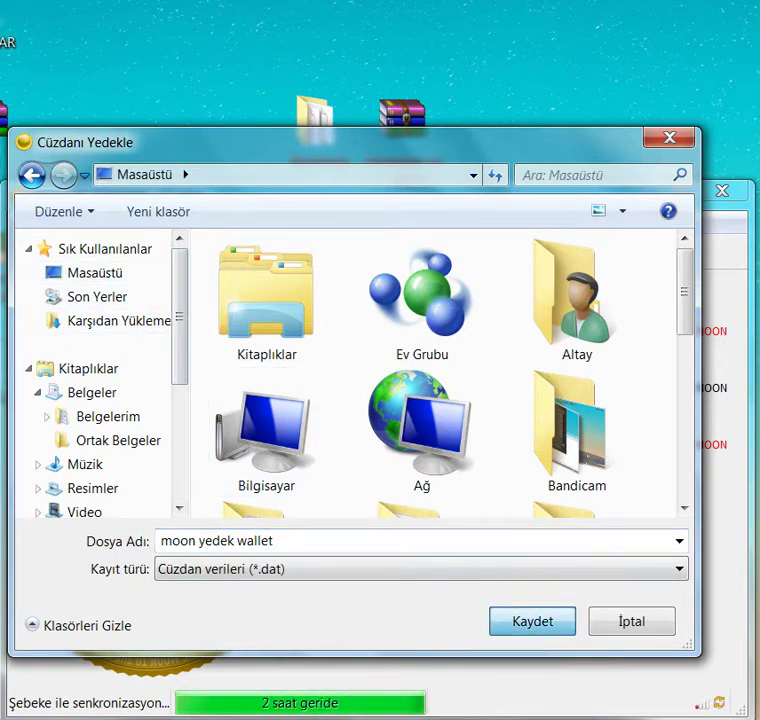
pyautogui.press('Return')
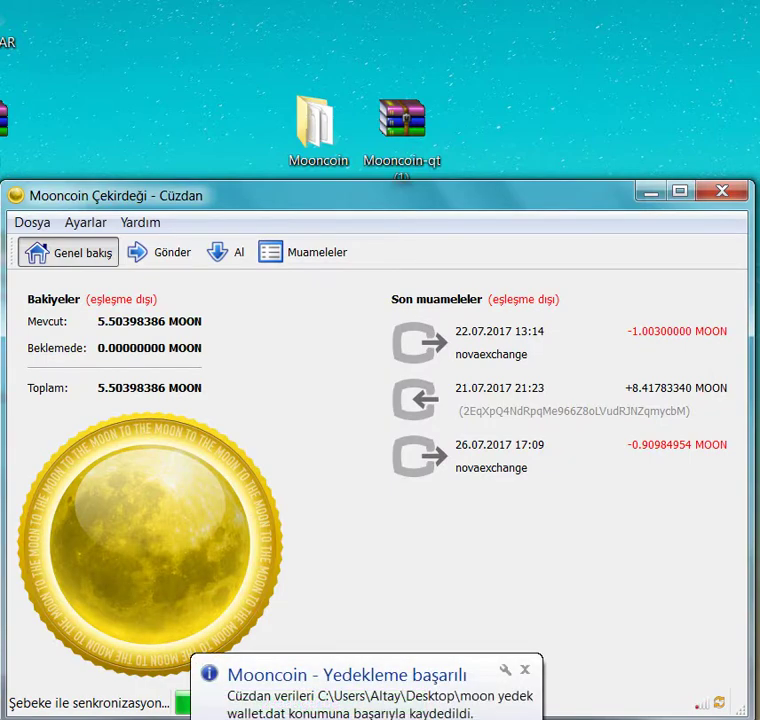
# Step: Move the moon yedek wallet.dat backup file to a free desktop spot away from the Mooncoin folder
pyautogui.moveTo(2, 118); pyautogui.dragTo(205, 85)
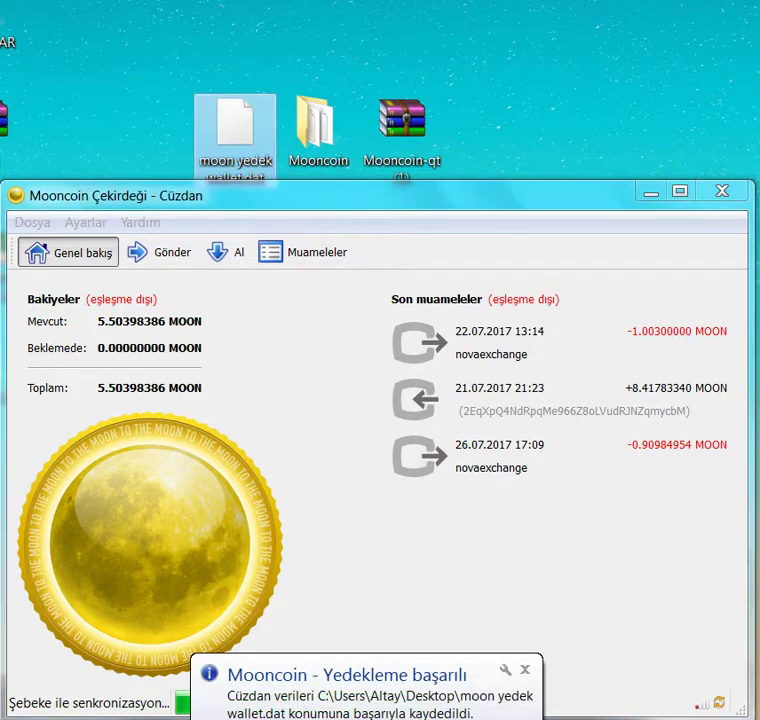
pyautogui.moveTo(235, 124); pyautogui.dragTo(182, 55)
pyautogui.moveTo(152, 16); pyautogui.dragTo(161, 67)
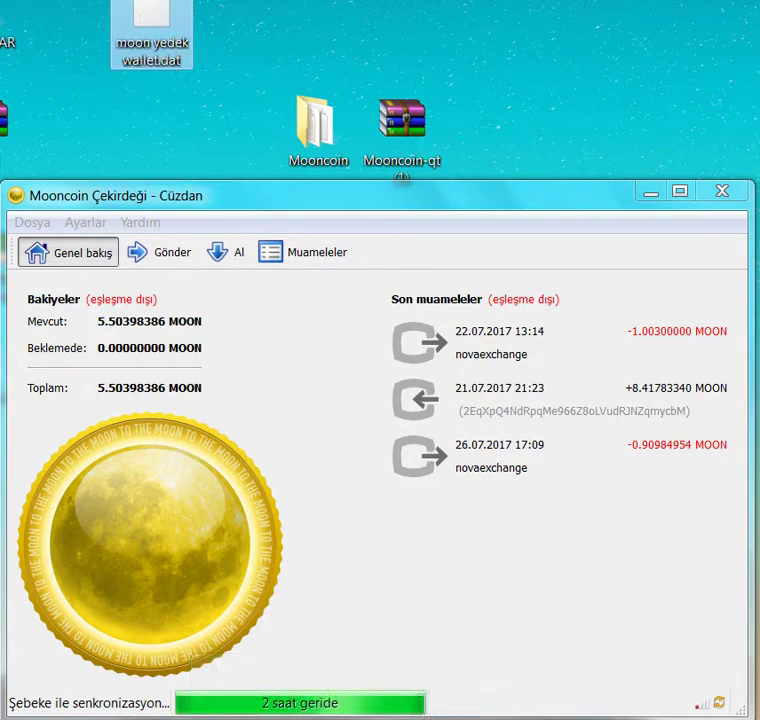
pyautogui.moveTo(152, 16); pyautogui.dragTo(142, 70)
pyautogui.moveTo(152, 128); pyautogui.dragTo(153, 52)
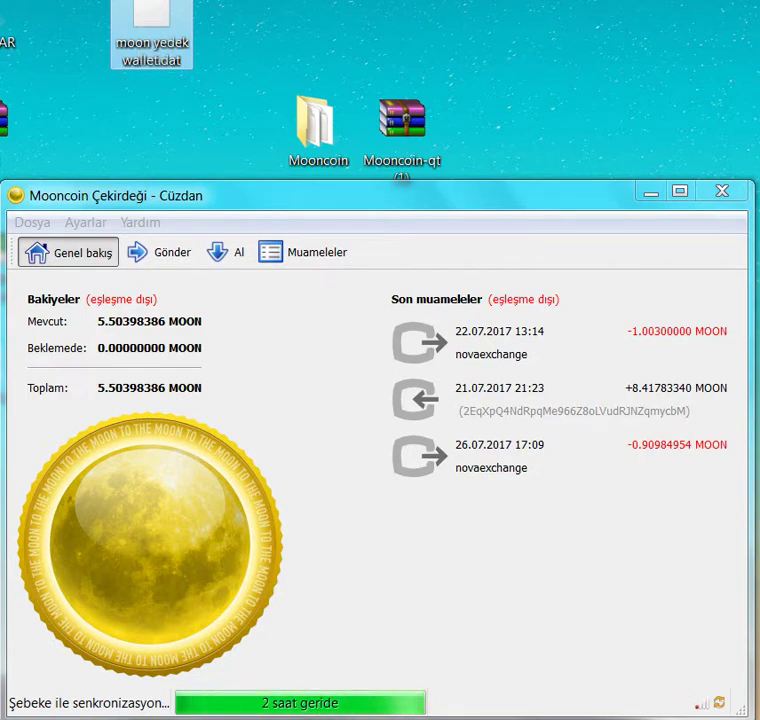
# Step: Review the wallet's available balance, its send and receive pages, and its transaction history
pyautogui.moveTo(97, 321); pyautogui.dragTo(204, 322)
pyautogui.click(158, 252)
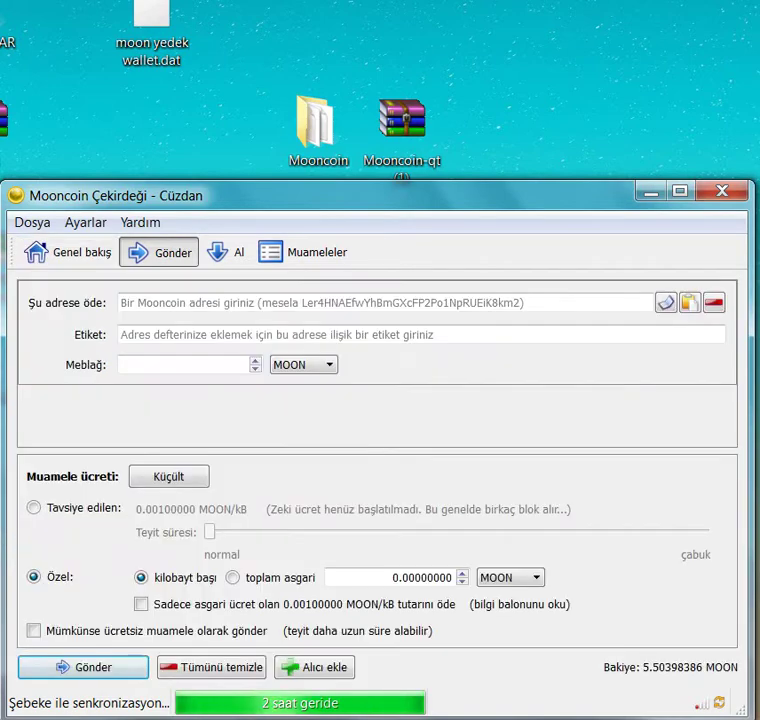
pyautogui.click(225, 252)
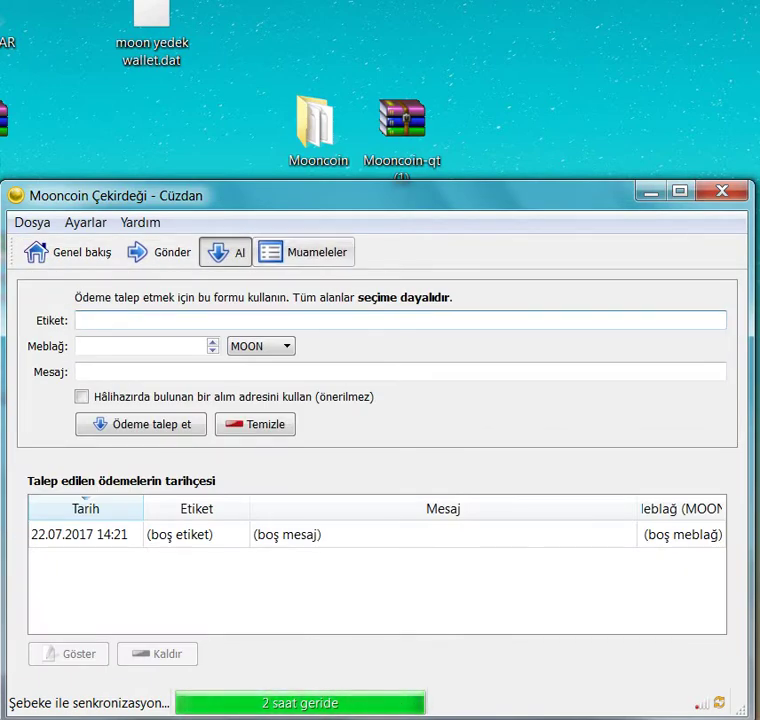
pyautogui.click(158, 252)
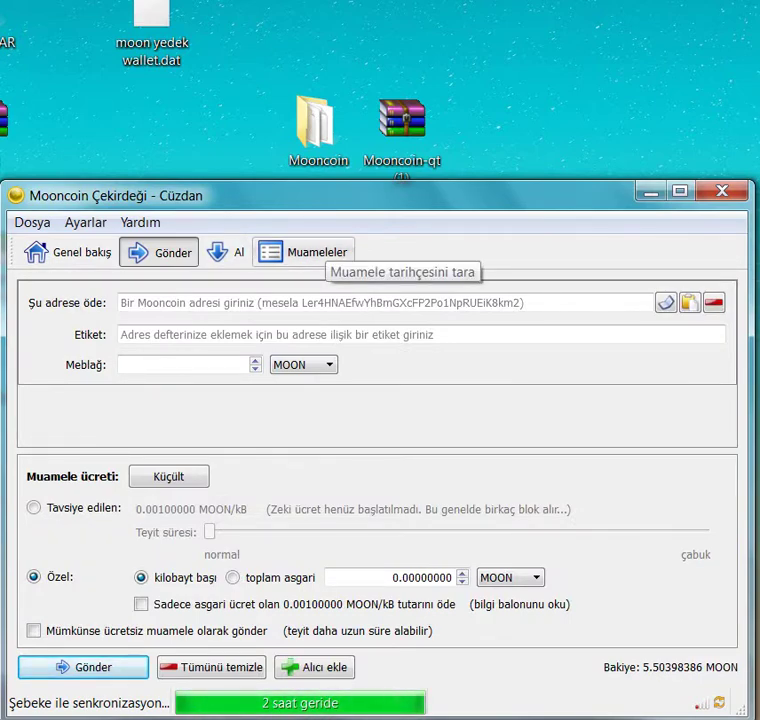
pyautogui.click(308, 252)
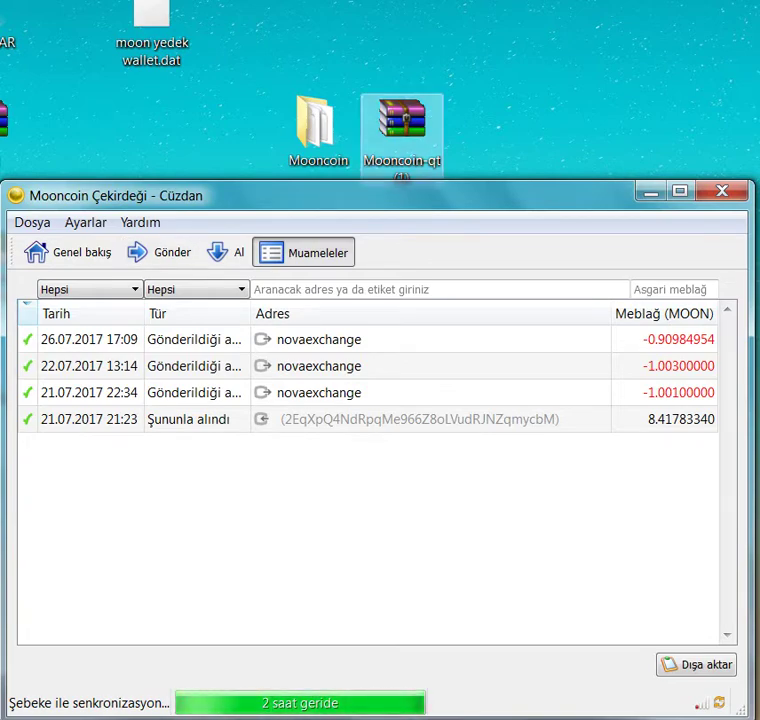
# Step: Examine the contents of the Mooncoin data folder on the desktop, including wallet.dat, and close the folder
pyautogui.doubleClick(315, 122)
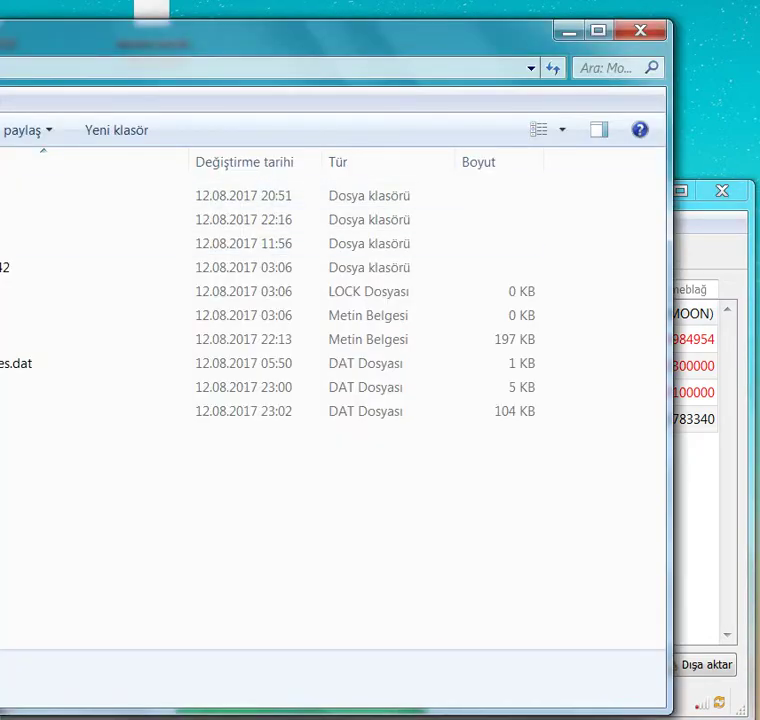
pyautogui.moveTo(300, 36); pyautogui.dragTo(483, 47)
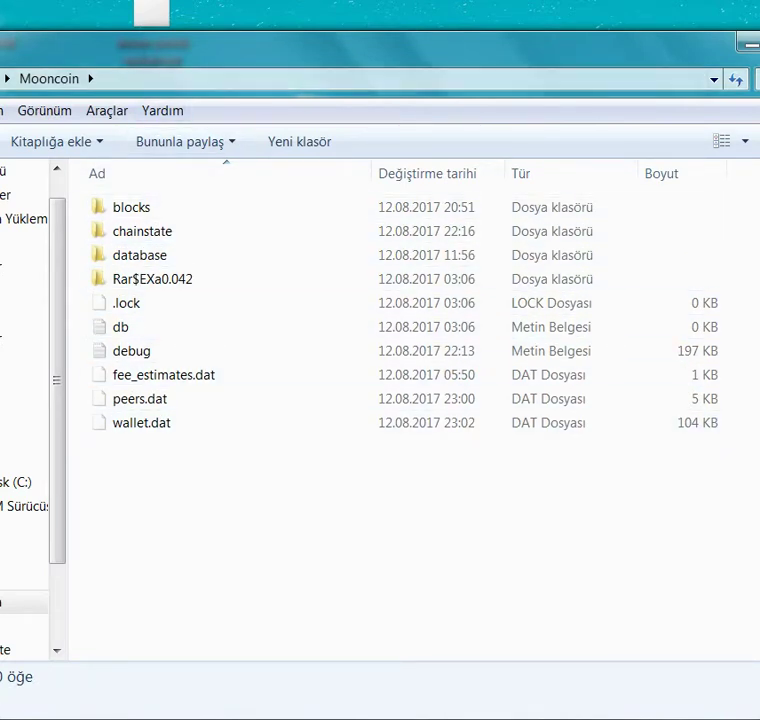
pyautogui.moveTo(0, 360); pyautogui.dragTo(109, 360)
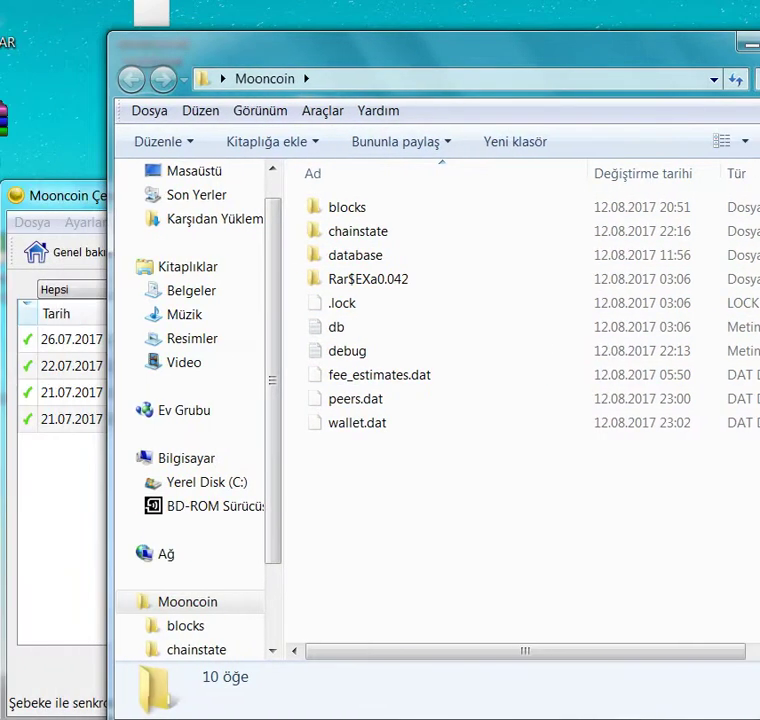
pyautogui.moveTo(400, 48); pyautogui.dragTo(219, 54)
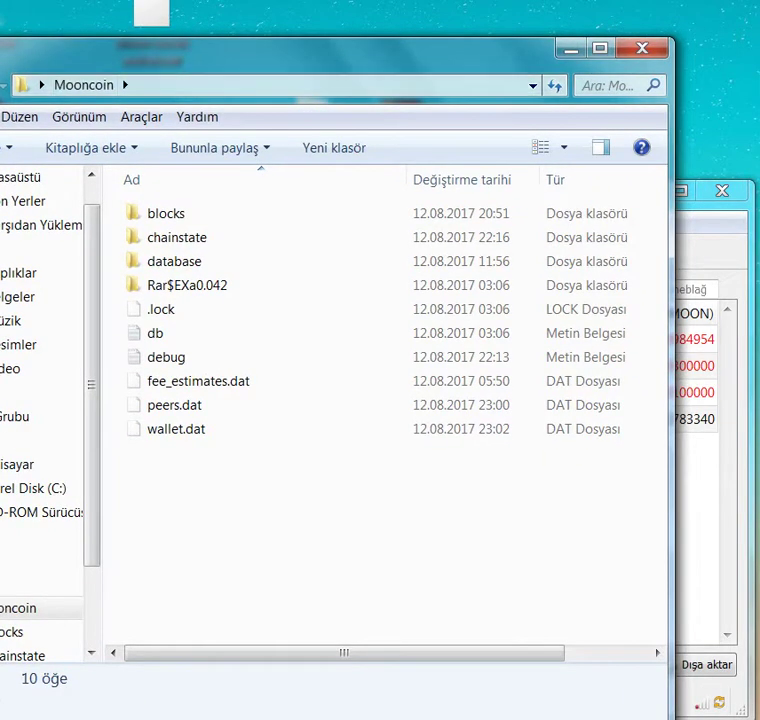
pyautogui.moveTo(674, 250); pyautogui.dragTo(533, 250)
pyautogui.moveTo(380, 52); pyautogui.dragTo(521, 40)
pyautogui.click(620, 39)
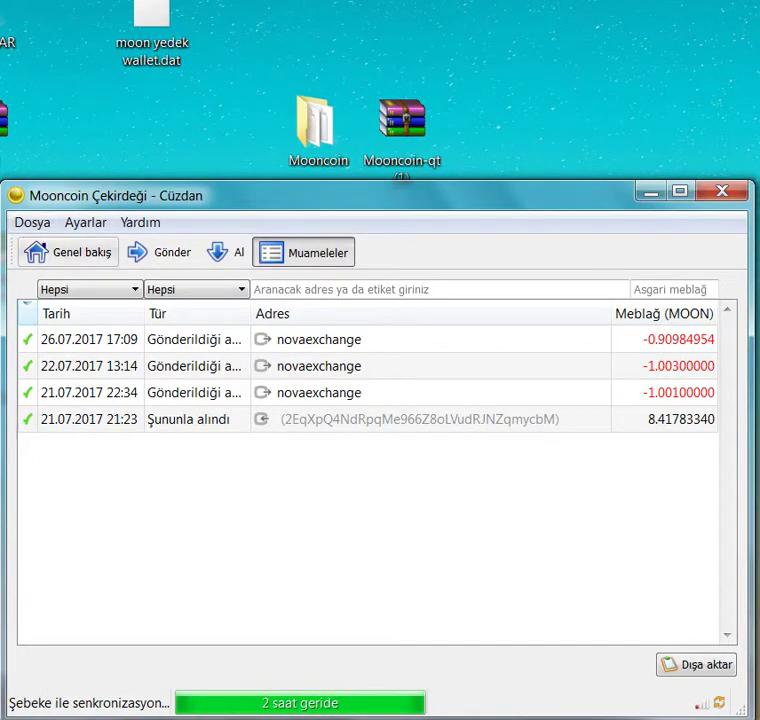
# Step: Return to the wallet overview and exit the Mooncoin wallet completely
pyautogui.click(65, 252)
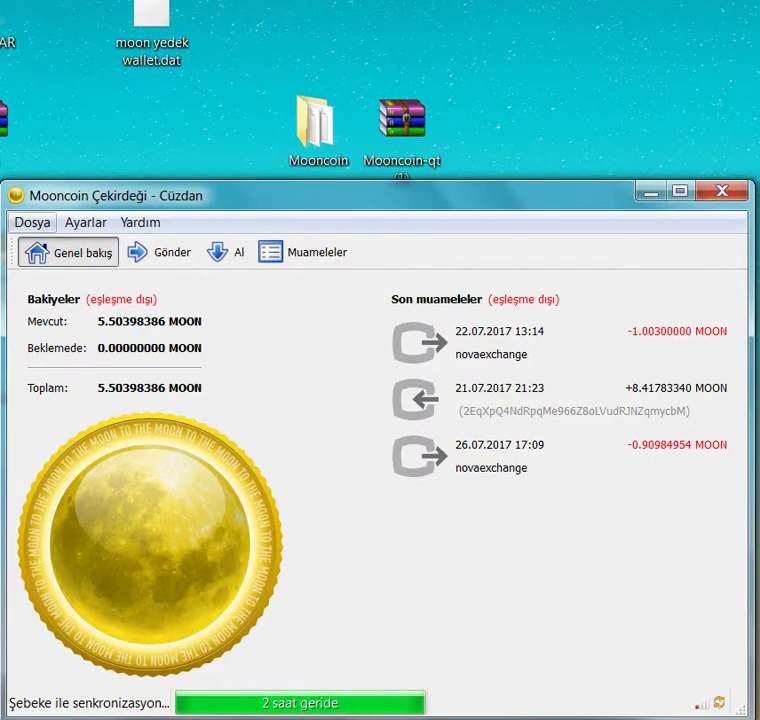
pyautogui.click(32, 223)
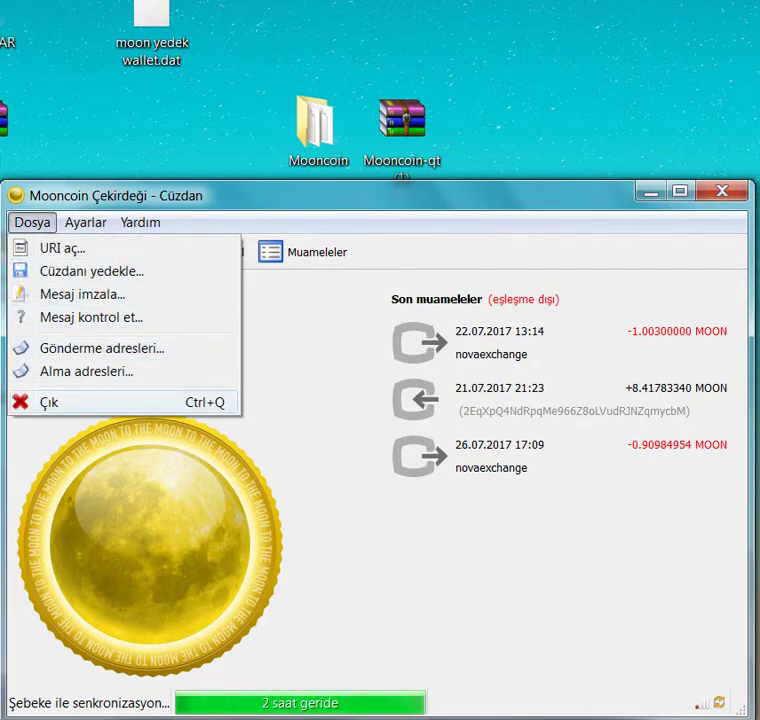
pyautogui.click(48, 402)
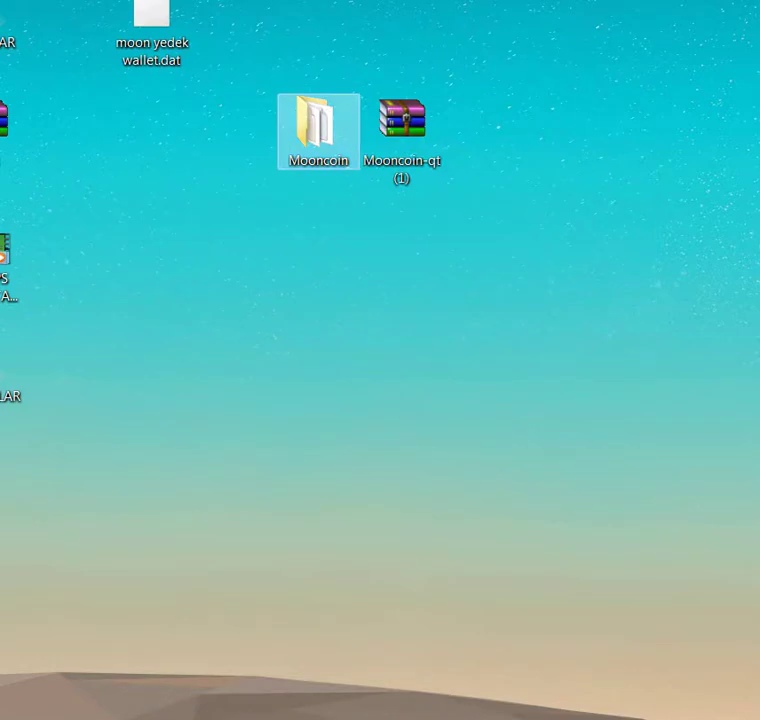
# Step: Send the desktop's Mooncoin folder to the Recycle Bin and move moon yedek wallet.dat down one row on the desktop
pyautogui.rightClick(315, 124)
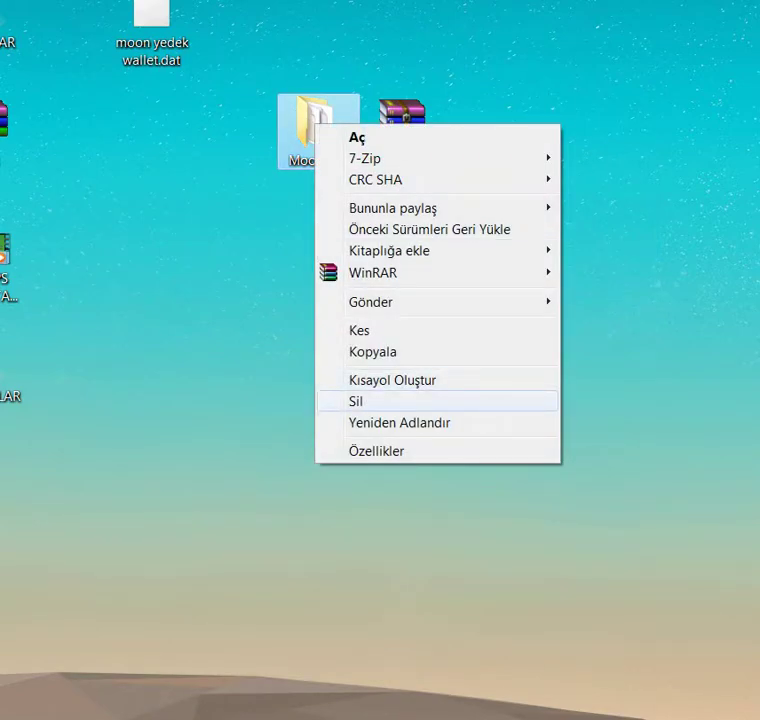
pyautogui.click(356, 401)
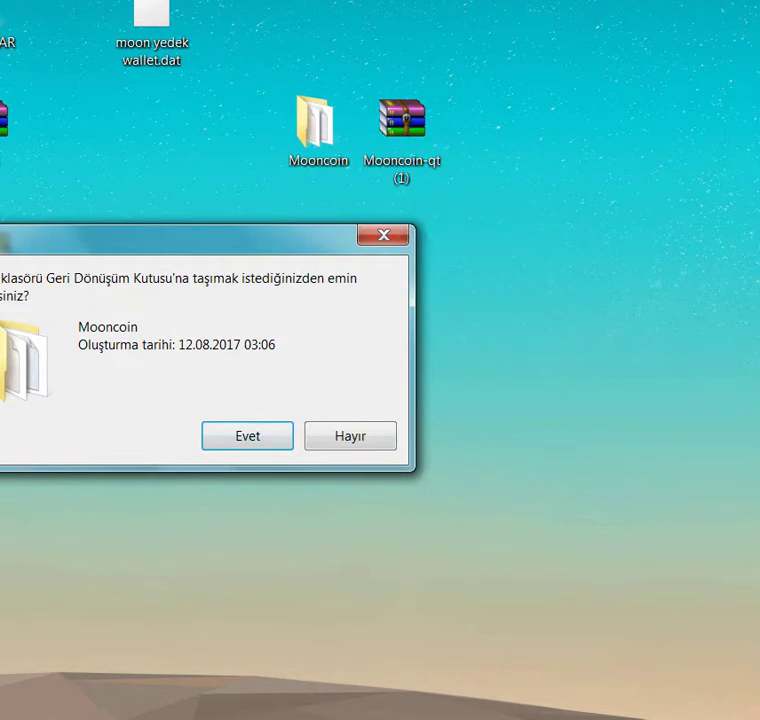
pyautogui.moveTo(240, 238); pyautogui.dragTo(475, 215)
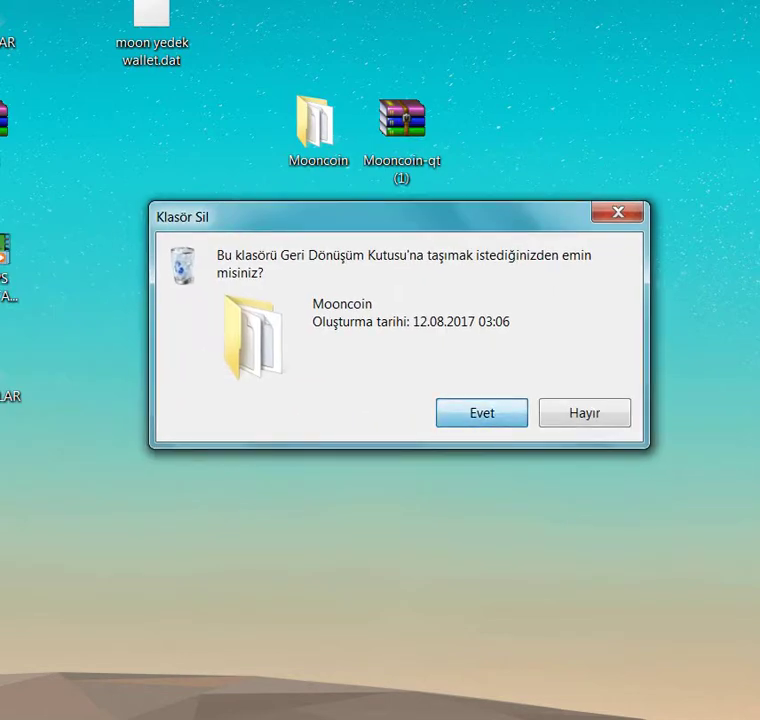
pyautogui.click(482, 413)
pyautogui.moveTo(152, 18); pyautogui.dragTo(184, 152)
pyautogui.moveTo(151, 121)
pyautogui.mouseDown()
pyautogui.moveTo(186, 152)
pyautogui.moveTo(202, 96)
pyautogui.moveTo(111, 125)
pyautogui.moveTo(154, 64)
pyautogui.moveTo(158, 122)
pyautogui.moveTo(152, 121)
pyautogui.mouseUp()
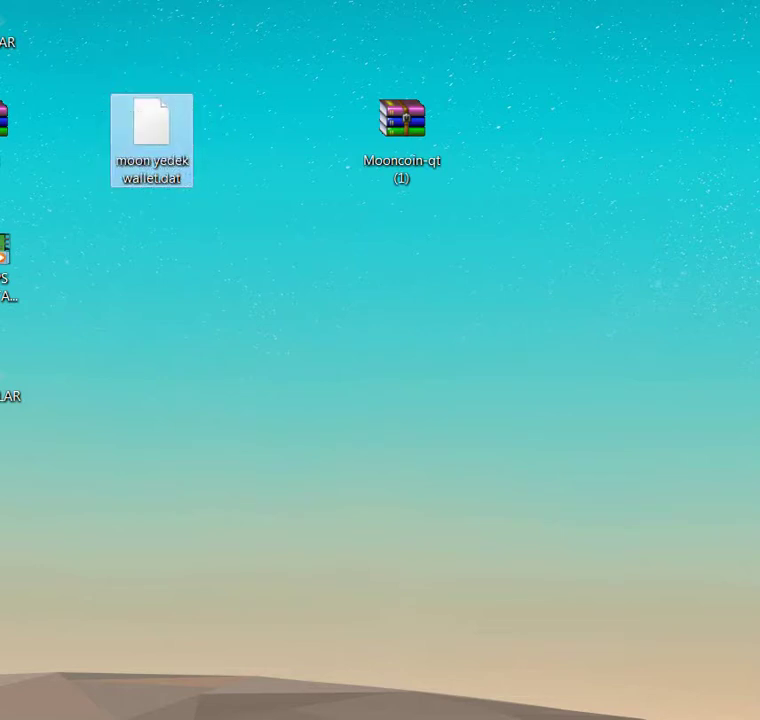
# Step: Launch Mooncoin-qt.exe from the Mooncoin-qt (1) archive, minimize the archive window and allow the program to run
pyautogui.doubleClick(402, 135)
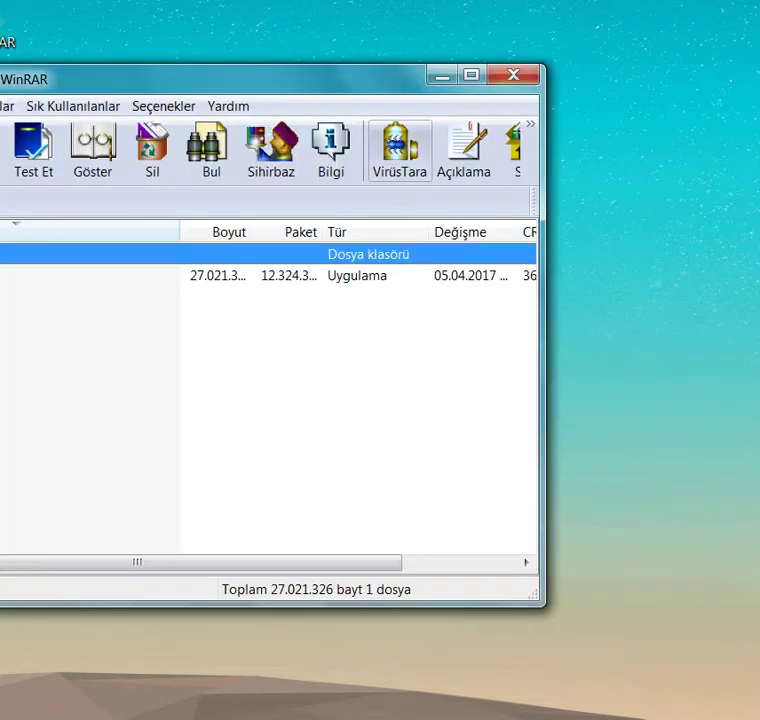
pyautogui.moveTo(84, 79); pyautogui.dragTo(264, 86)
pyautogui.doubleClick(118, 283)
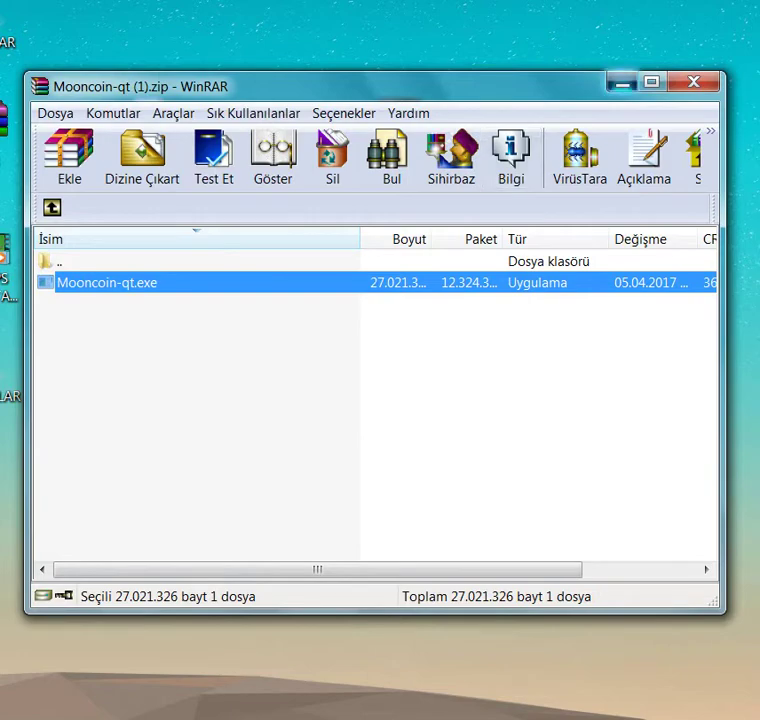
pyautogui.click(622, 84)
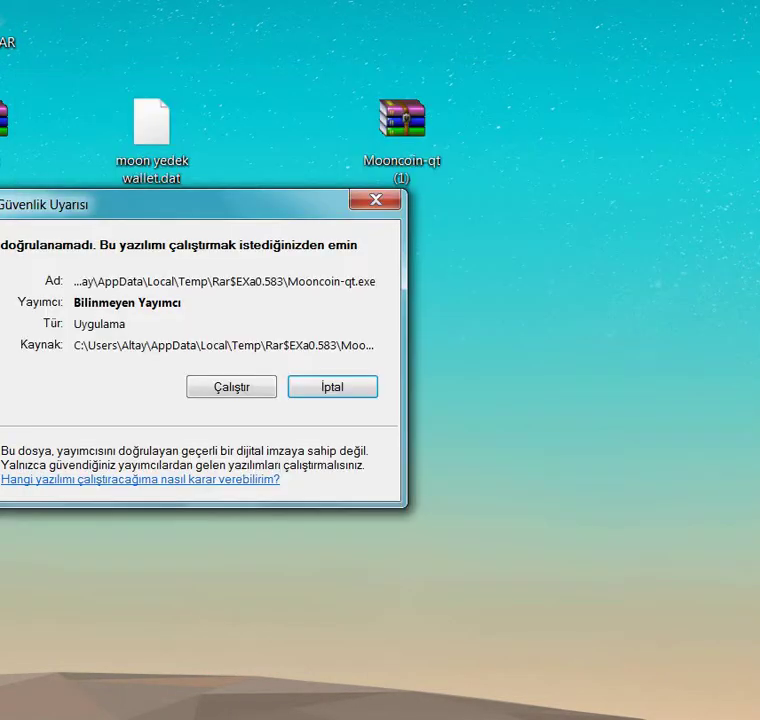
pyautogui.click(232, 387)
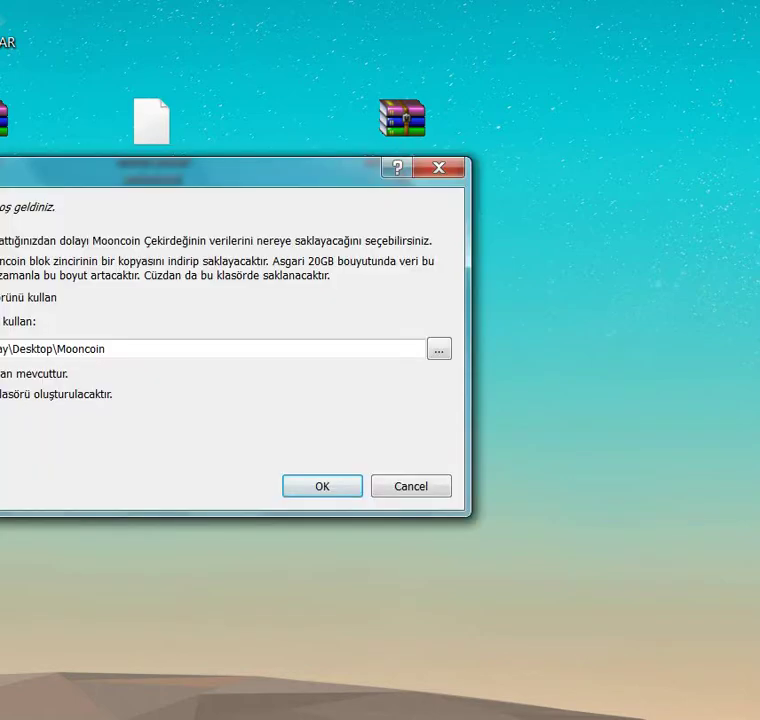
# Step: Accept Desktop\Mooncoin as the wallet's data directory and clear the firewall alert
pyautogui.moveTo(165, 168); pyautogui.dragTo(339, 157)
pyautogui.press('Return')
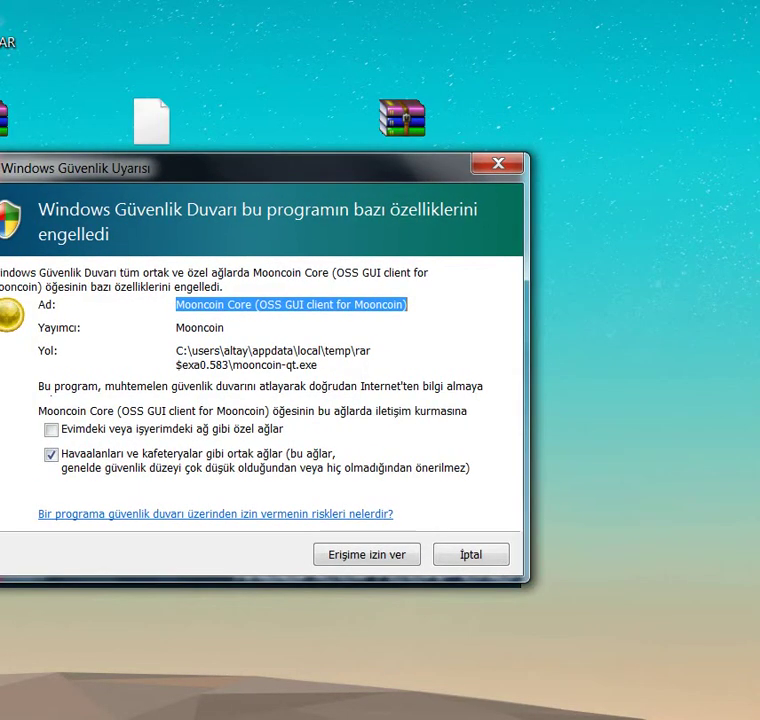
pyautogui.press('Return')
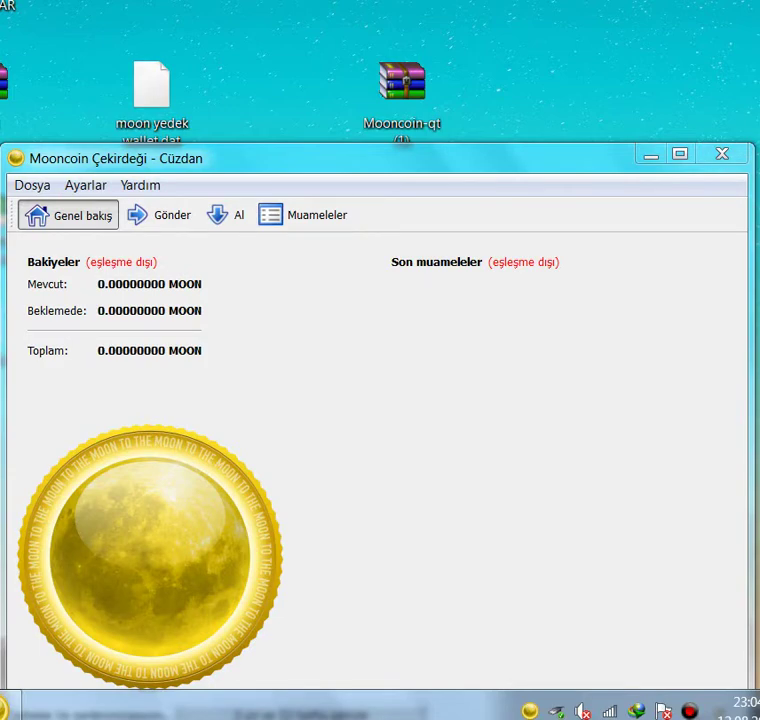
# Step: Bring the whole new wallet window into view and check its overview and send pages
pyautogui.moveTo(4, 180); pyautogui.dragTo(313, 72)
pyautogui.moveTo(345, 158); pyautogui.dragTo(333, 82)
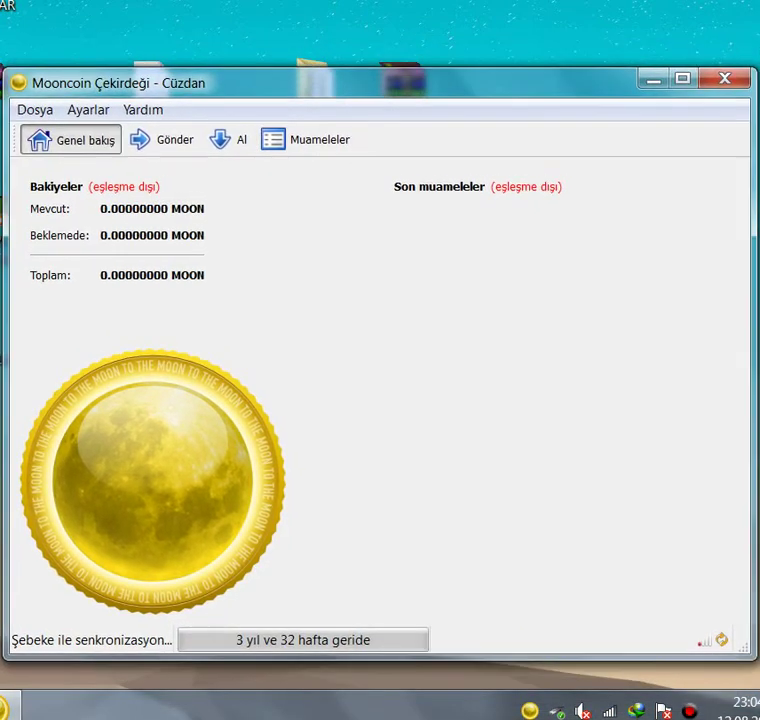
pyautogui.click(162, 140)
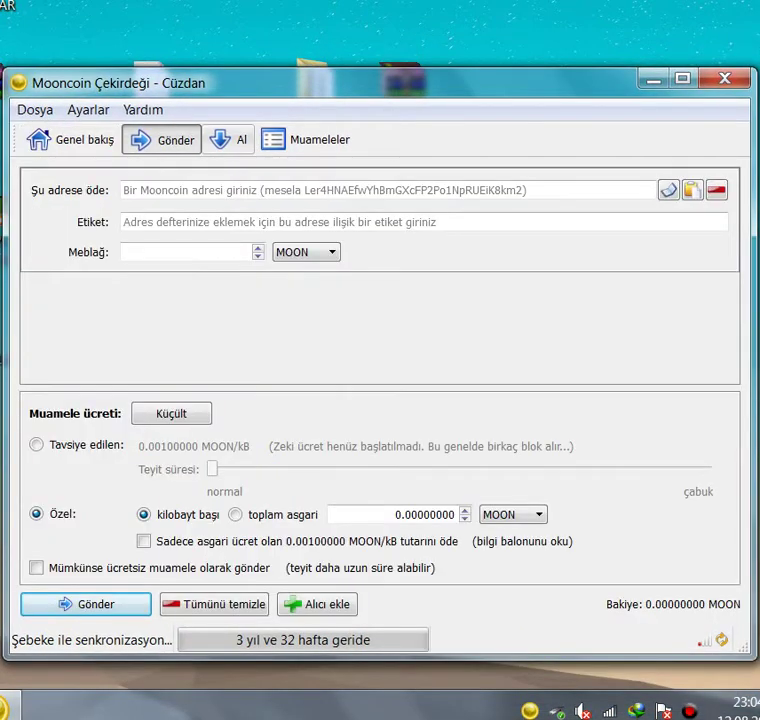
# Step: Check the new wallet's receive, transactions and send pages, ending on the overview page
pyautogui.click(229, 140)
pyautogui.click(306, 140)
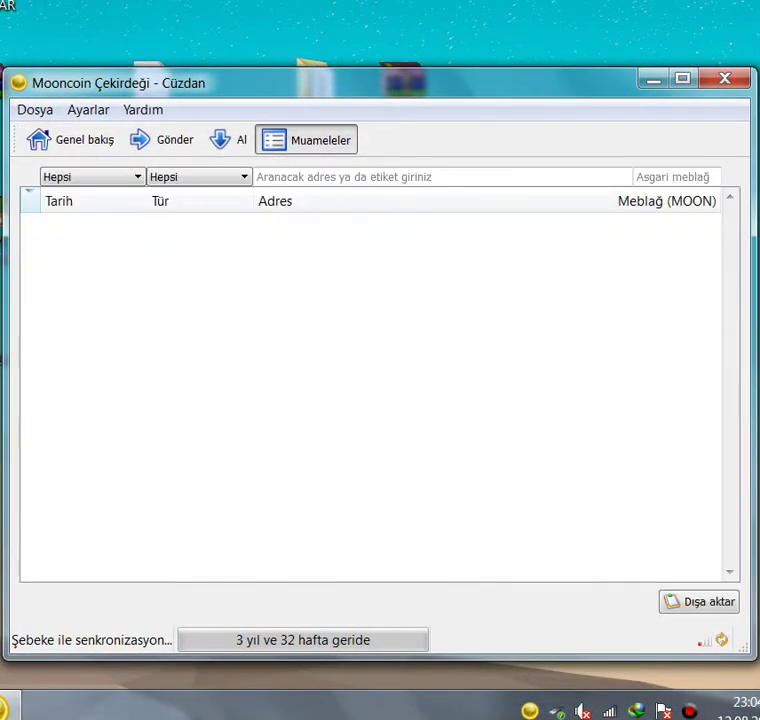
pyautogui.hotkey('alt', '2')
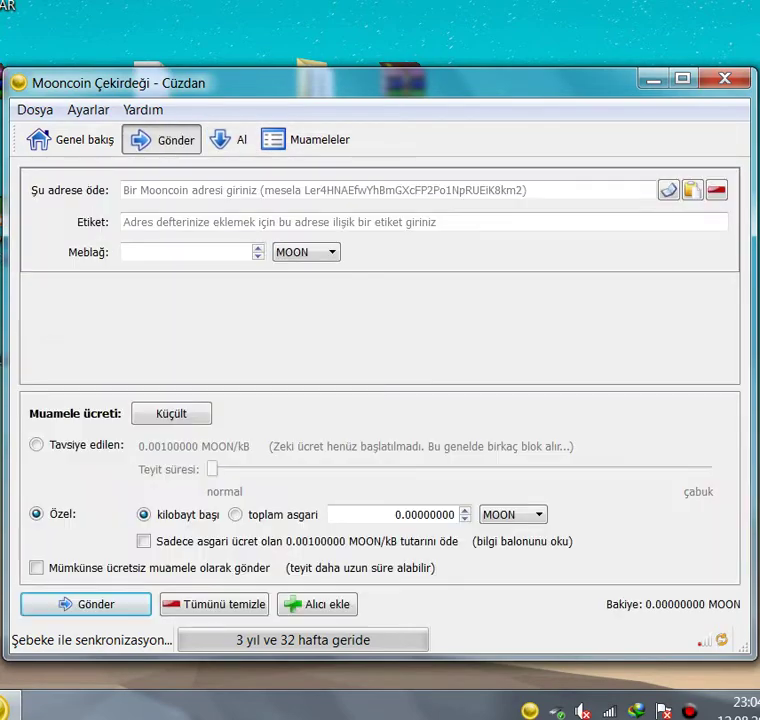
pyautogui.hotkey('alt', '1')
pyautogui.hotkey('alt', '4')
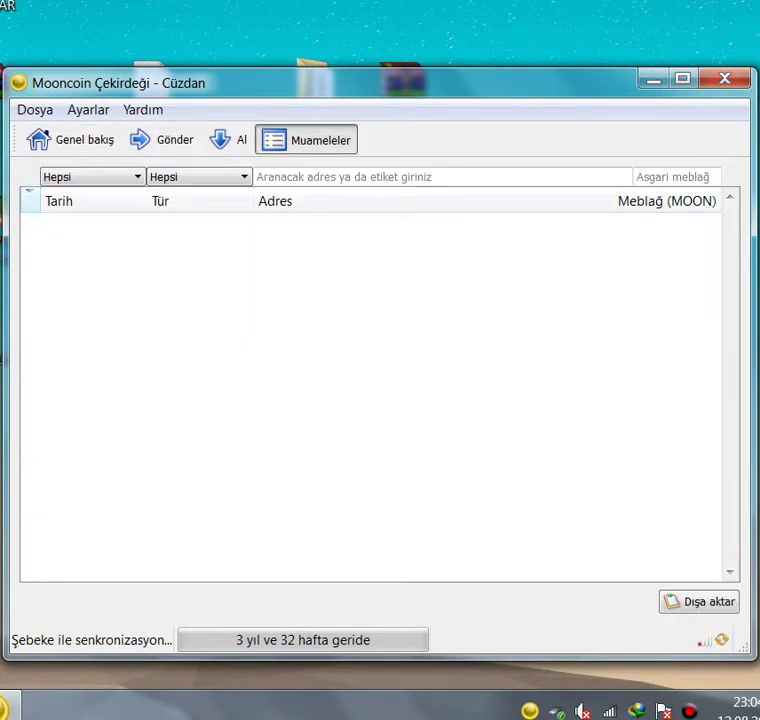
pyautogui.hotkey('alt', '3')
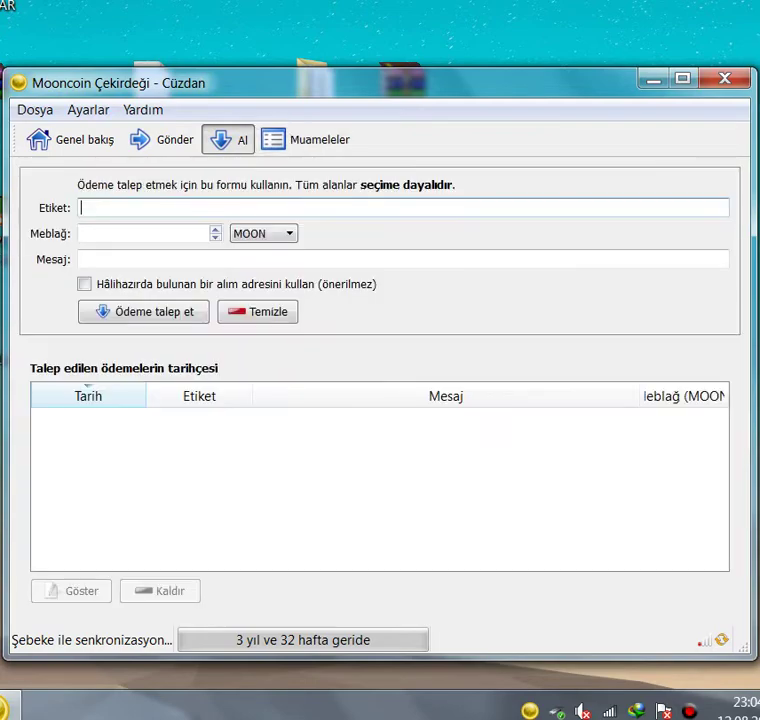
pyautogui.hotkey('alt', '2')
pyautogui.hotkey('alt', '1')
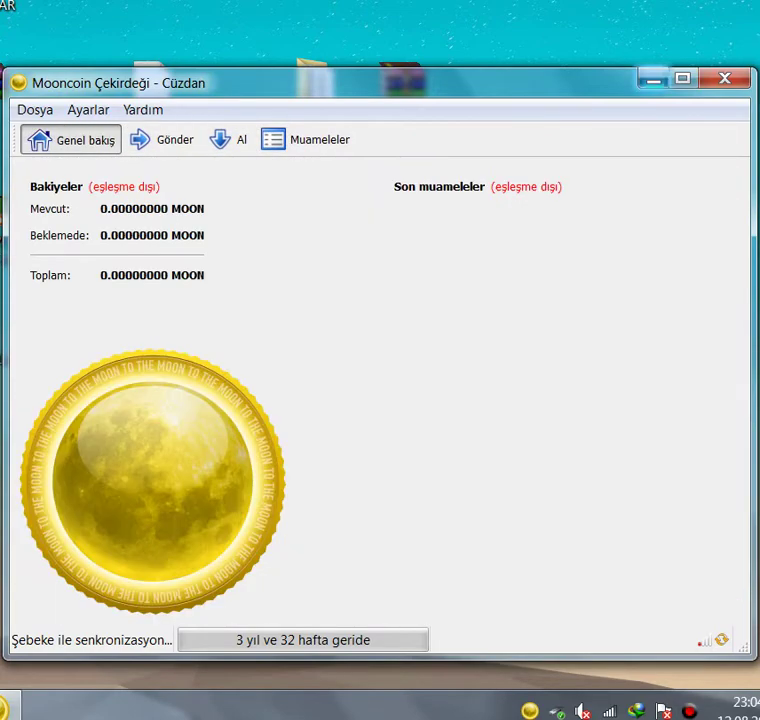
# Step: Minimize the wallet, open the desktop's Mooncoin folder and arrange its window and moon yedek wallet.dat side by side
pyautogui.click(654, 79)
pyautogui.doubleClick(317, 78)
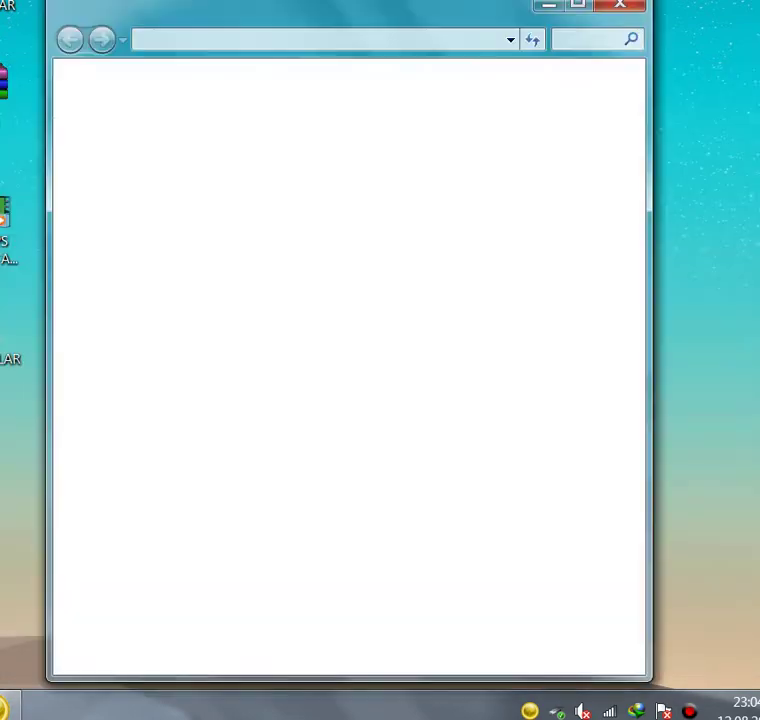
pyautogui.moveTo(320, 9); pyautogui.dragTo(451, 26)
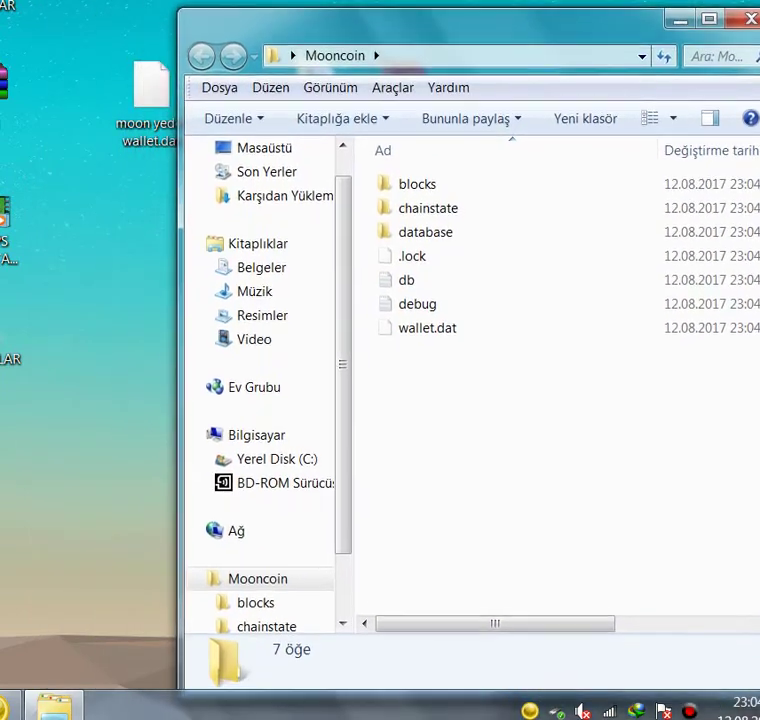
pyautogui.moveTo(151, 88); pyautogui.dragTo(70, 98)
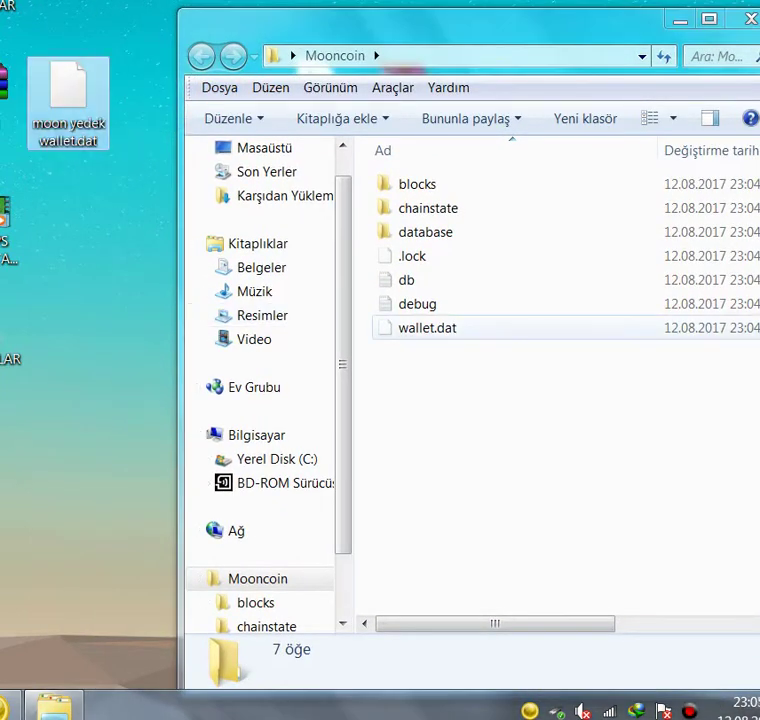
# Step: Copy the full file name of wallet.dat in the Mooncoin folder and move moon yedek wallet.dat from the desktop into that folder
pyautogui.click(427, 328)
pyautogui.rightClick(410, 328)
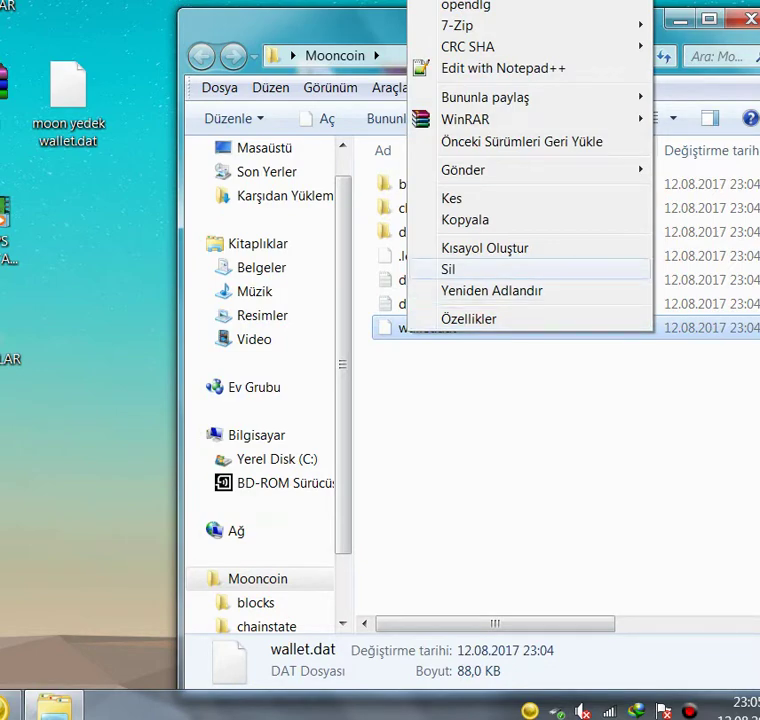
pyautogui.click(491, 290)
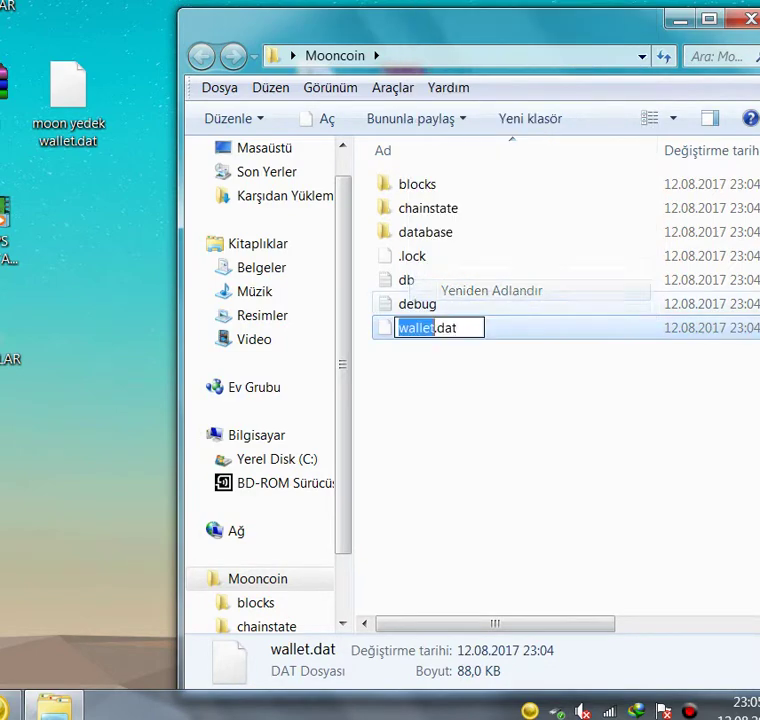
pyautogui.rightClick(433, 328)
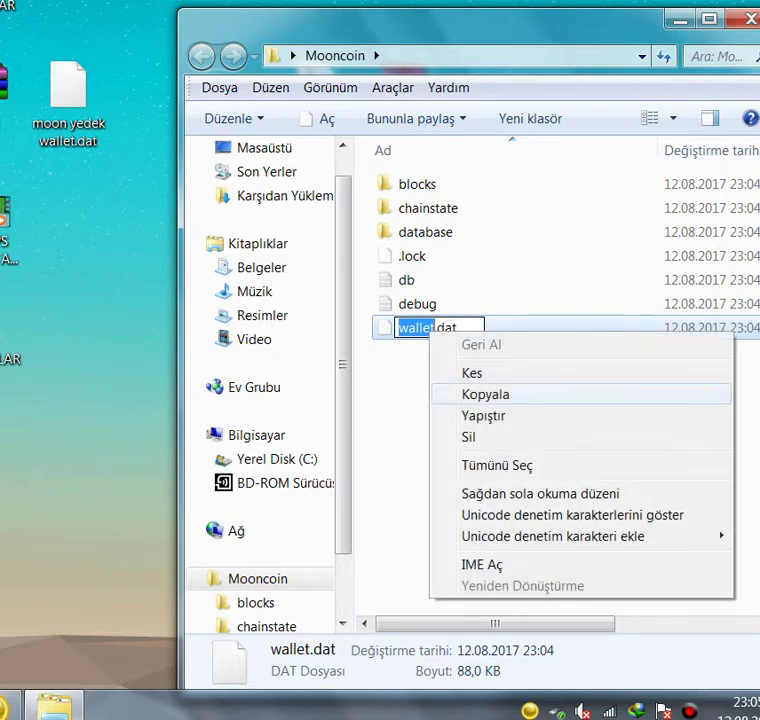
pyautogui.click(485, 394)
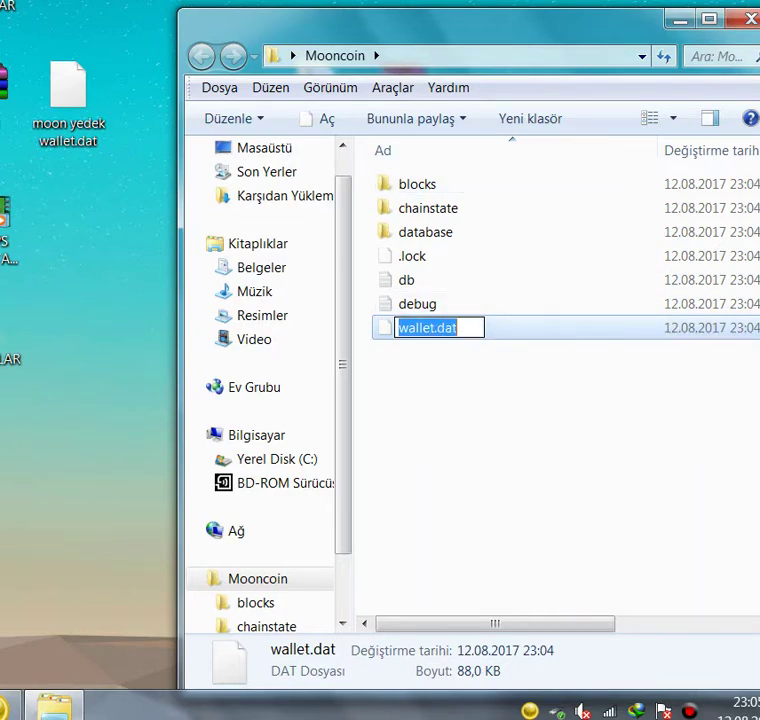
pyautogui.click(429, 328)
pyautogui.rightClick(429, 330)
pyautogui.doubleClick(421, 328)
pyautogui.press('super+c')
pyautogui.rightClick(413, 331)
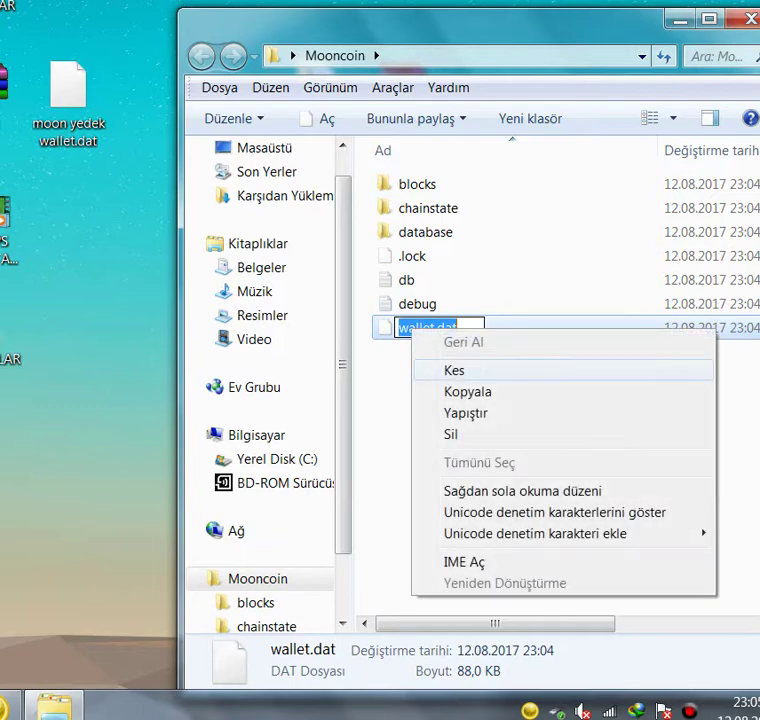
pyautogui.press('Escape')
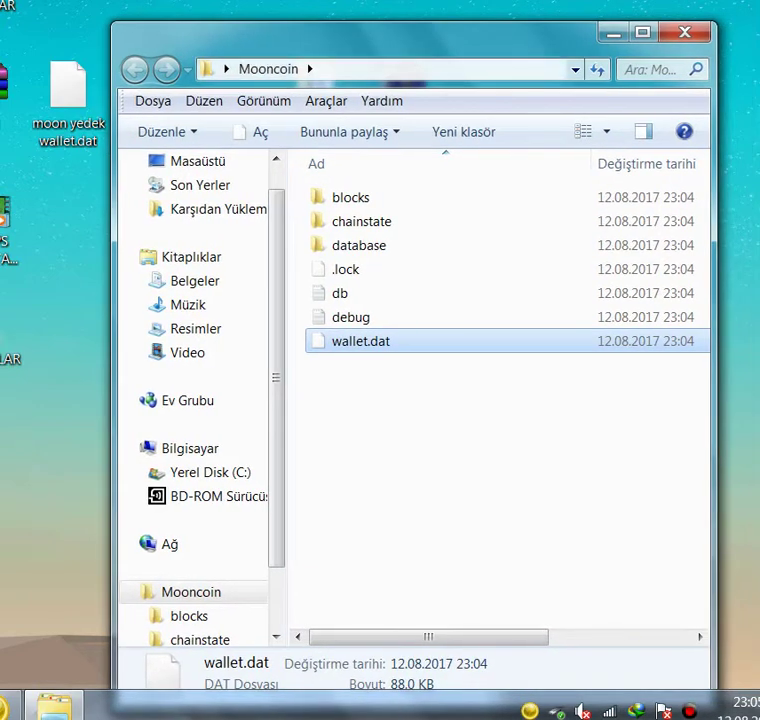
pyautogui.moveTo(68, 90); pyautogui.dragTo(346, 403)
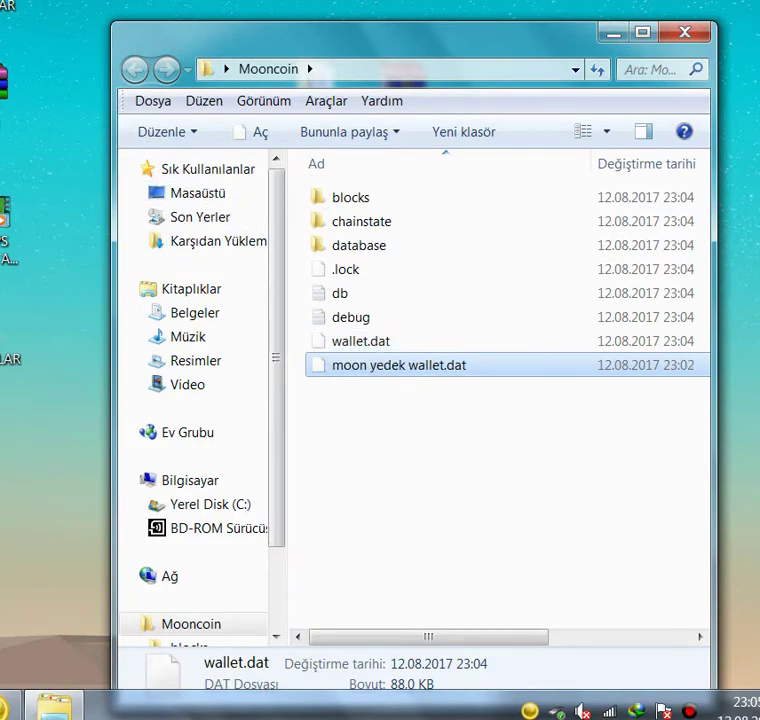
pyautogui.rightClick(376, 370)
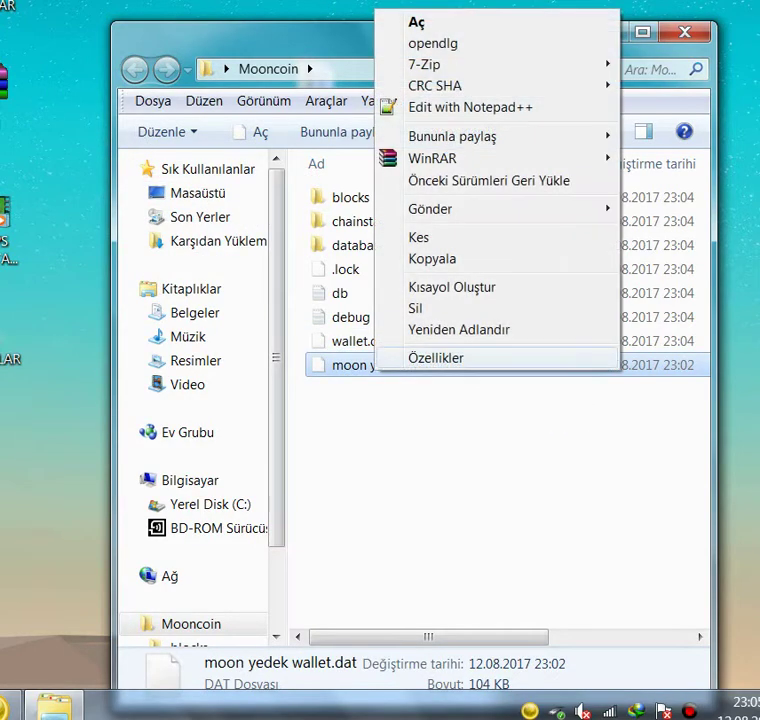
pyautogui.click(450, 329)
pyautogui.moveTo(474, 366); pyautogui.dragTo(332, 366)
pyautogui.rightClick(351, 368)
pyautogui.click(390, 490)
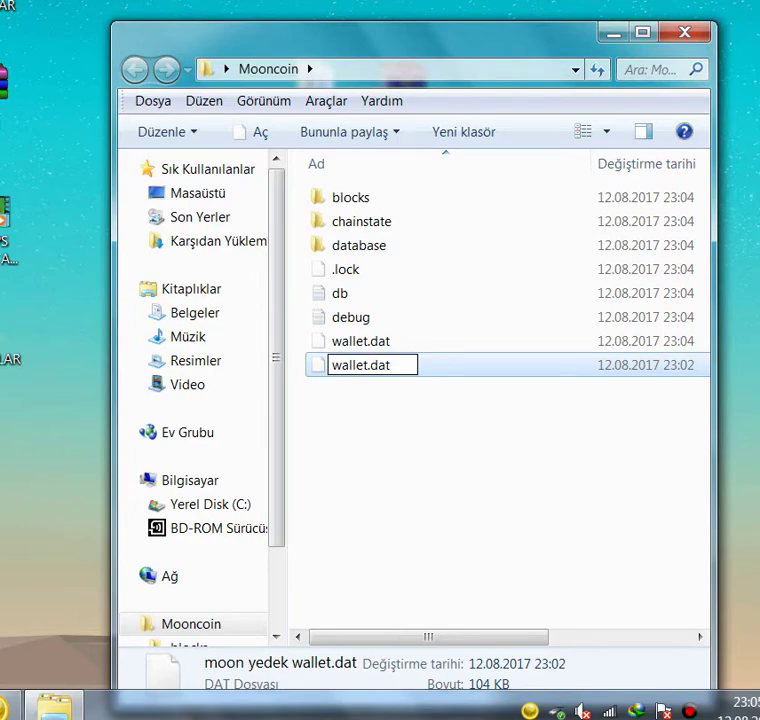
pyautogui.hotkey('ctrl', 'z')
pyautogui.hotkey('ctrl', 'z')
pyautogui.hotkey('ctrl', 'z')
pyautogui.hotkey('ctrl', 'z')
pyautogui.press('super+c')
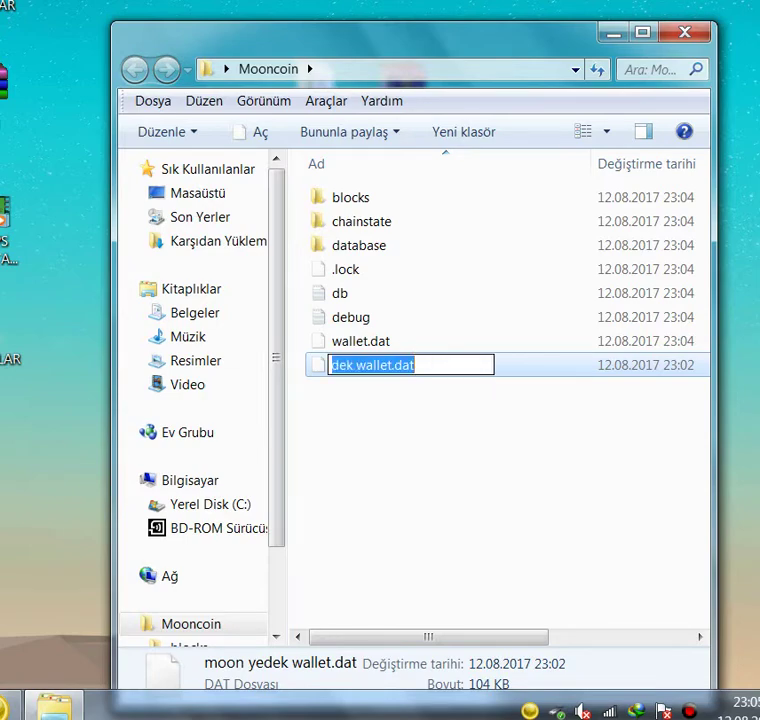
pyautogui.hotkey('ctrl', 'z')
pyautogui.hotkey('ctrl', 'z')
pyautogui.hotkey('ctrl', 'z')
pyautogui.click(480, 480)
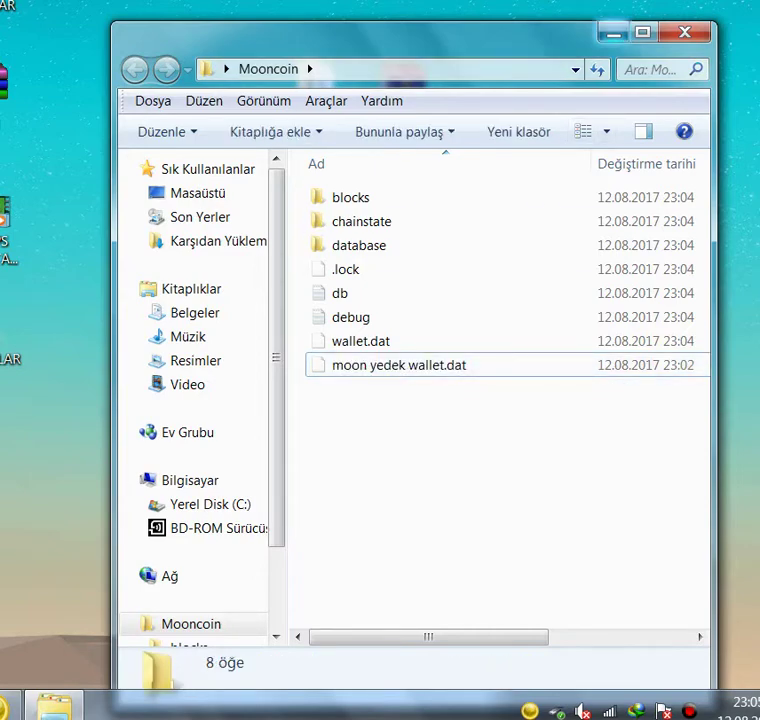
# Step: Minimize the Mooncoin folder window, switch to the Mooncoin wallet and exit it
pyautogui.click(685, 32)
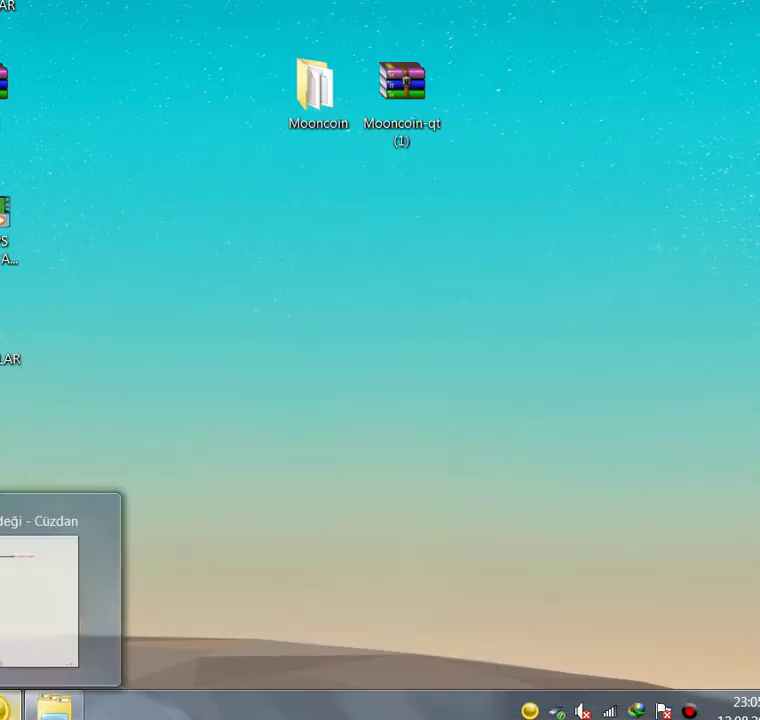
pyautogui.click(6, 708)
pyautogui.click(35, 110)
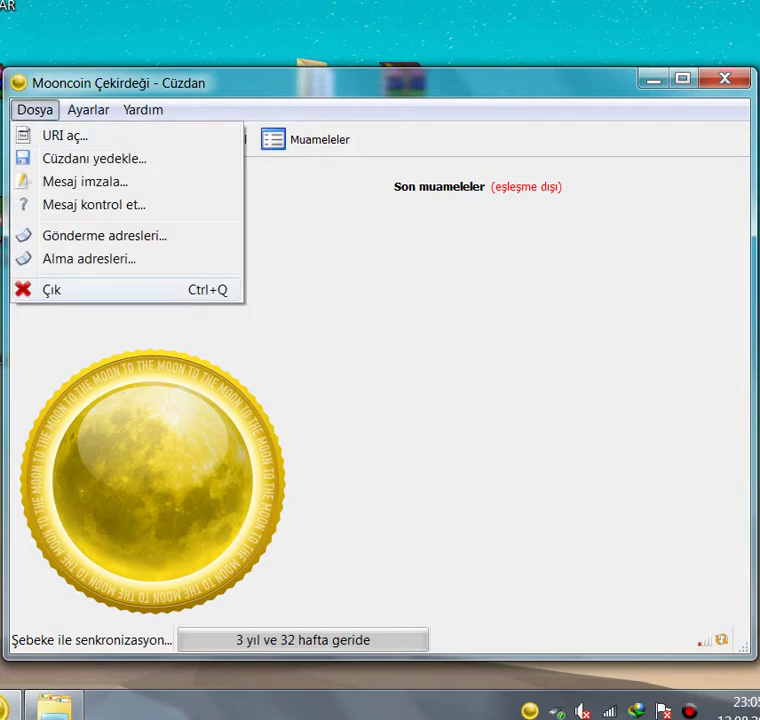
pyautogui.click(54, 290)
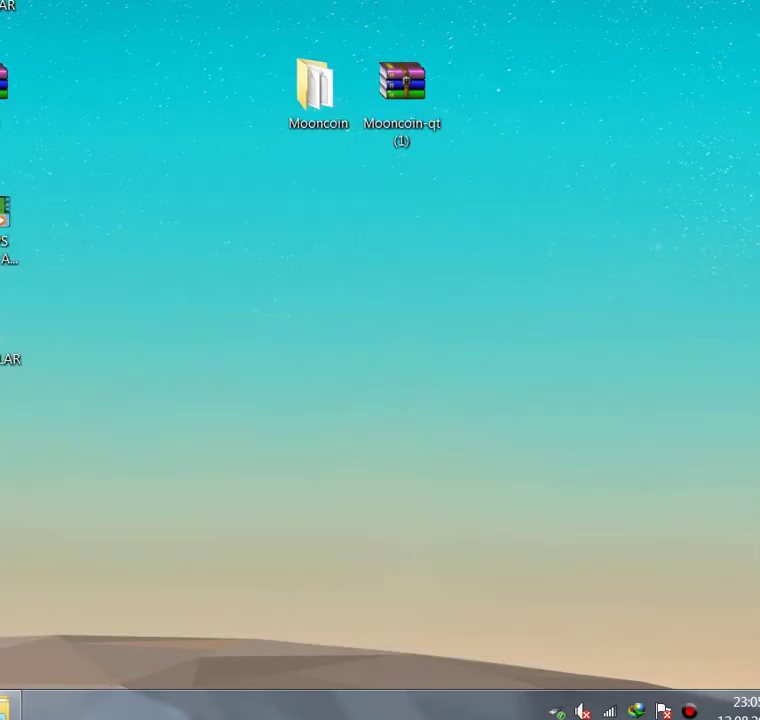
# Step: Reopen the Mooncoin folder and rename moon yedek wallet.dat as wallet.dat, accepting the suggested name wallet (2).dat
pyautogui.doubleClick(314, 90)
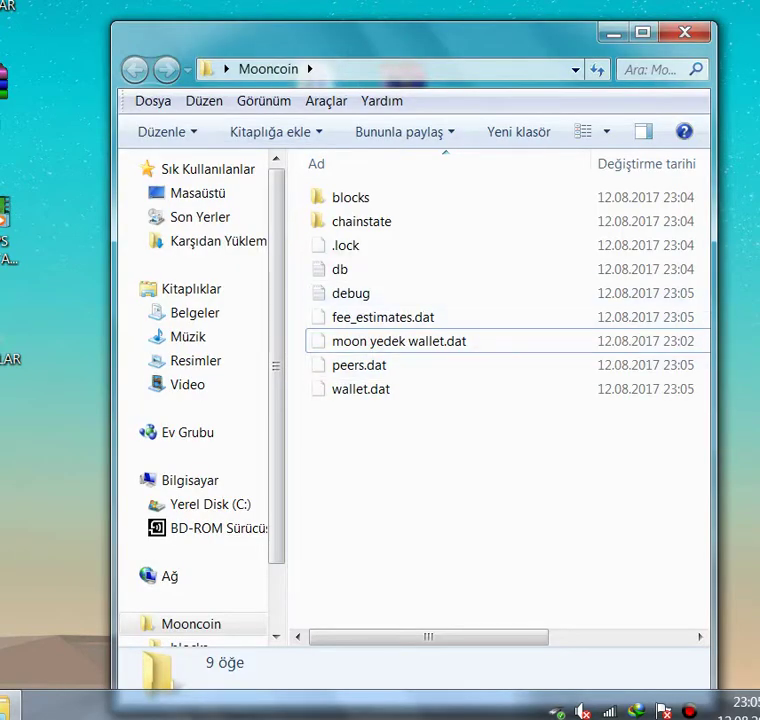
pyautogui.doubleClick(400, 341)
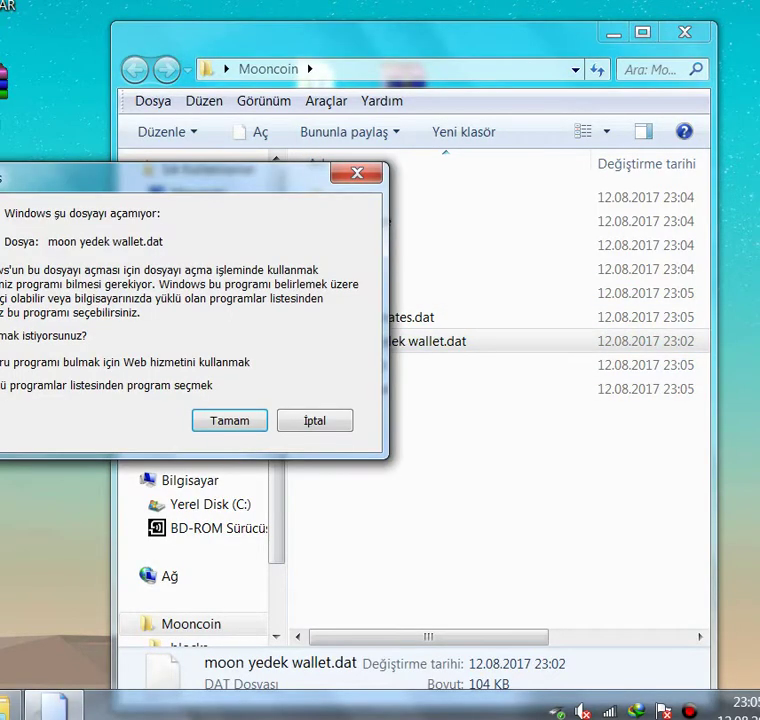
pyautogui.click(314, 420)
pyautogui.rightClick(370, 341)
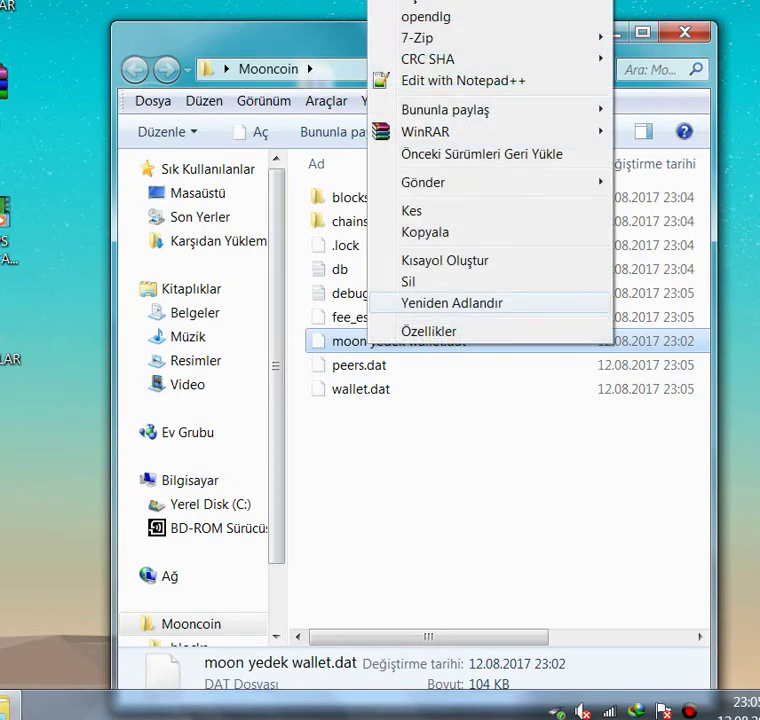
pyautogui.click(451, 302)
pyautogui.rightClick(434, 344)
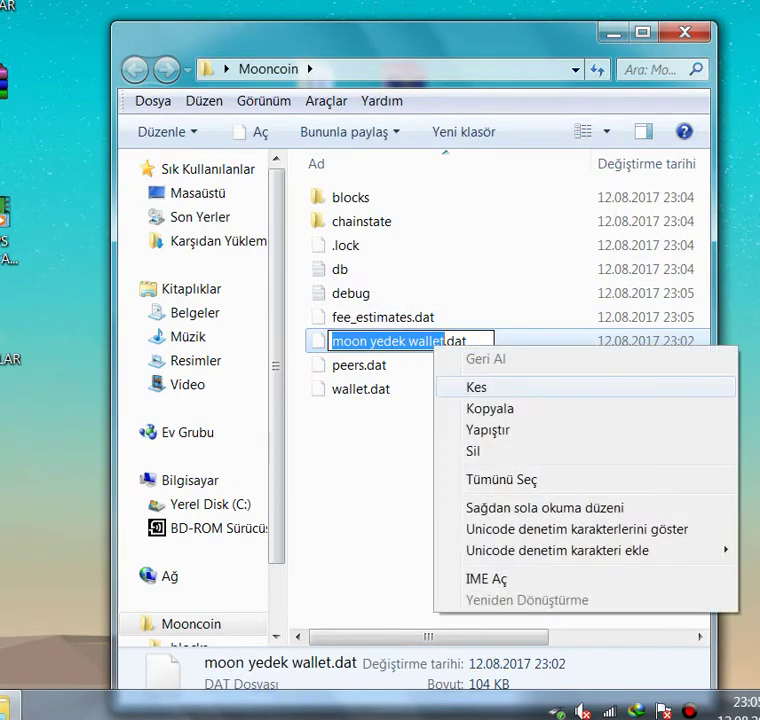
pyautogui.click(468, 429)
pyautogui.press('BackSpace')
pyautogui.press('BackSpace')
pyautogui.press('BackSpace')
pyautogui.press('BackSpace')
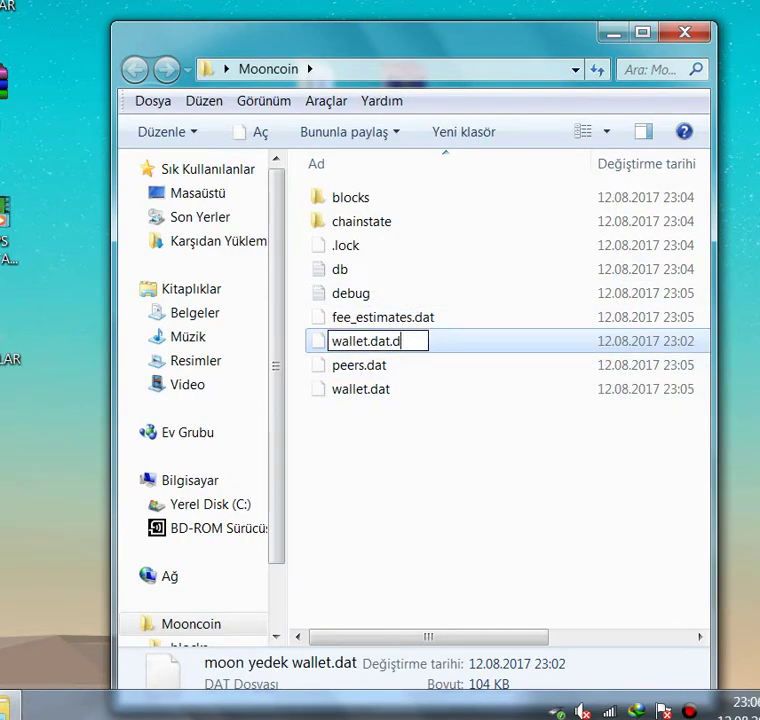
pyautogui.press('Return')
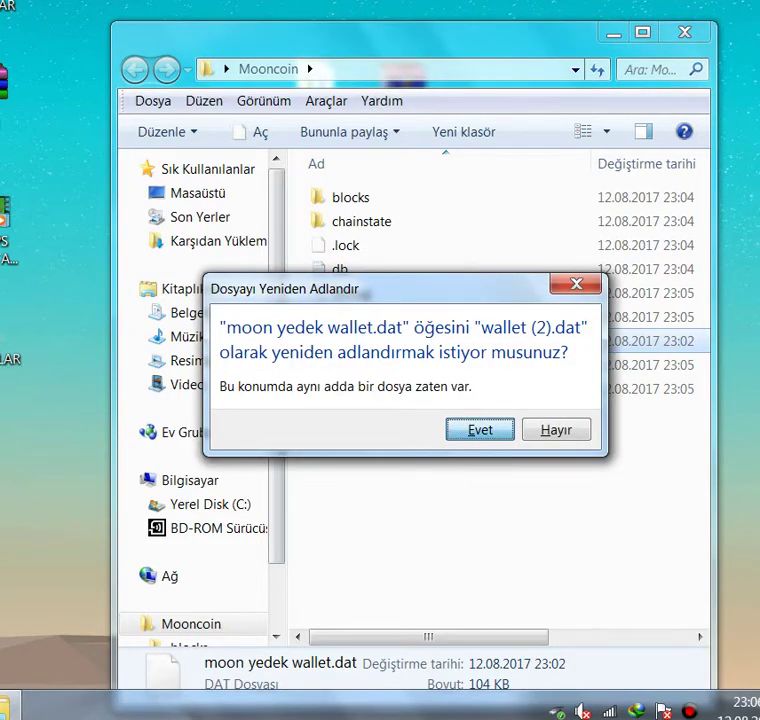
pyautogui.press('Return')
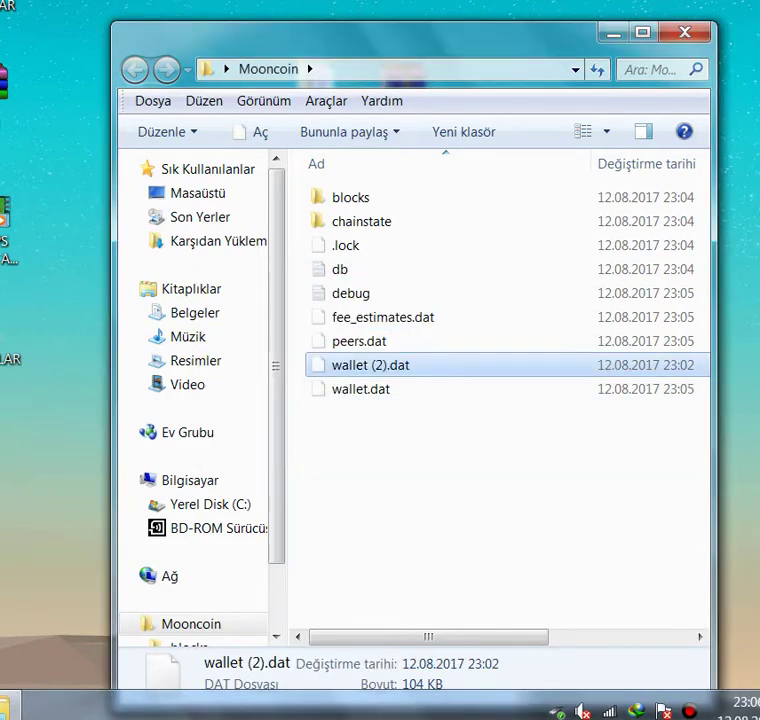
# Step: Try to rename wallet (2).dat as wallet.dat by removing the (2), accepting the suggested name wallet (3).dat
pyautogui.press('F2')
pyautogui.press('Right')
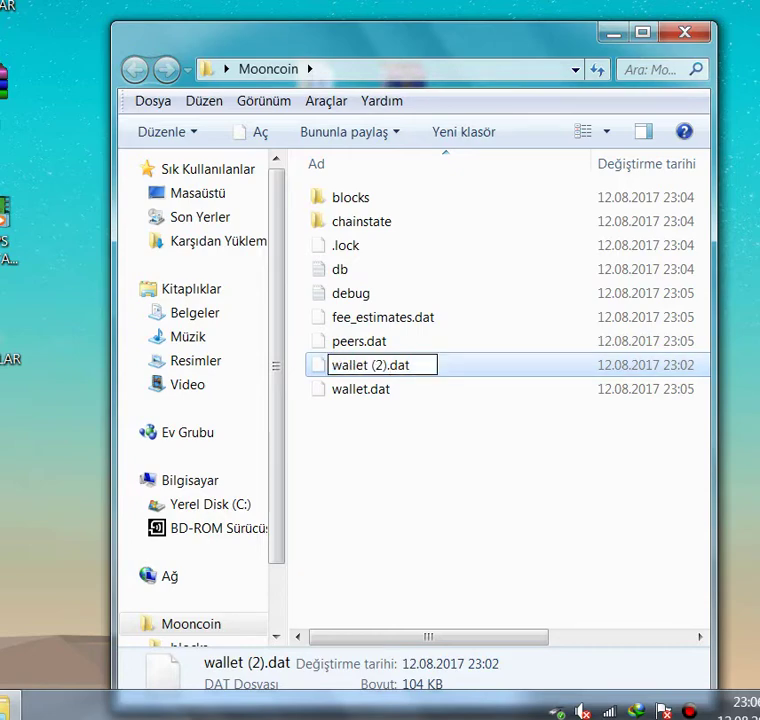
pyautogui.hotkey('shift', 'Left')
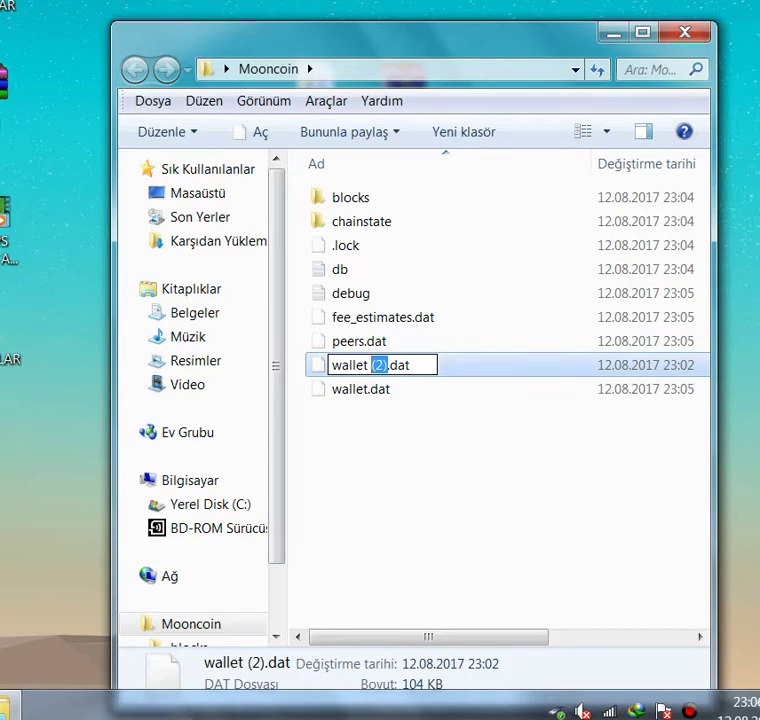
pyautogui.press('BackSpace')
pyautogui.press('BackSpace')
pyautogui.press('Return')
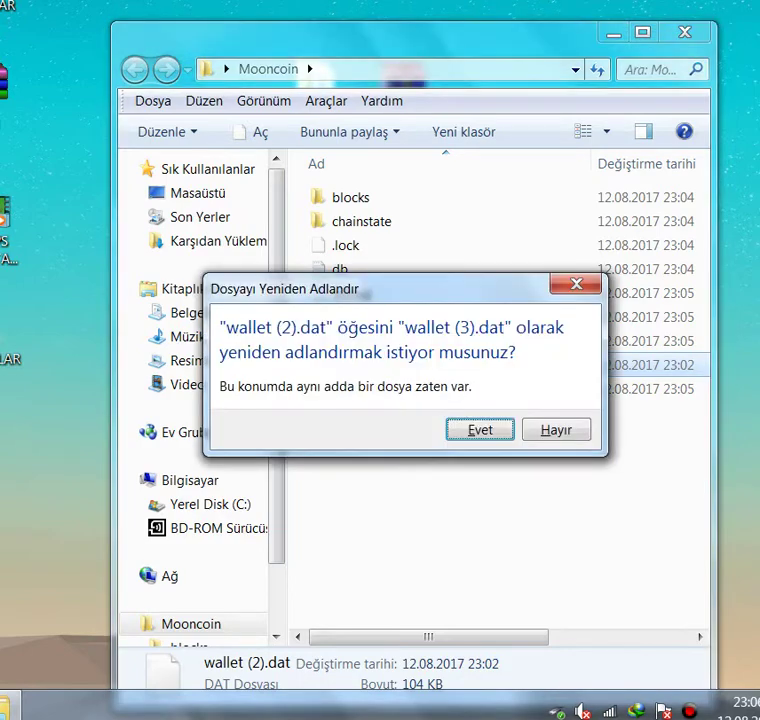
pyautogui.press('Return')
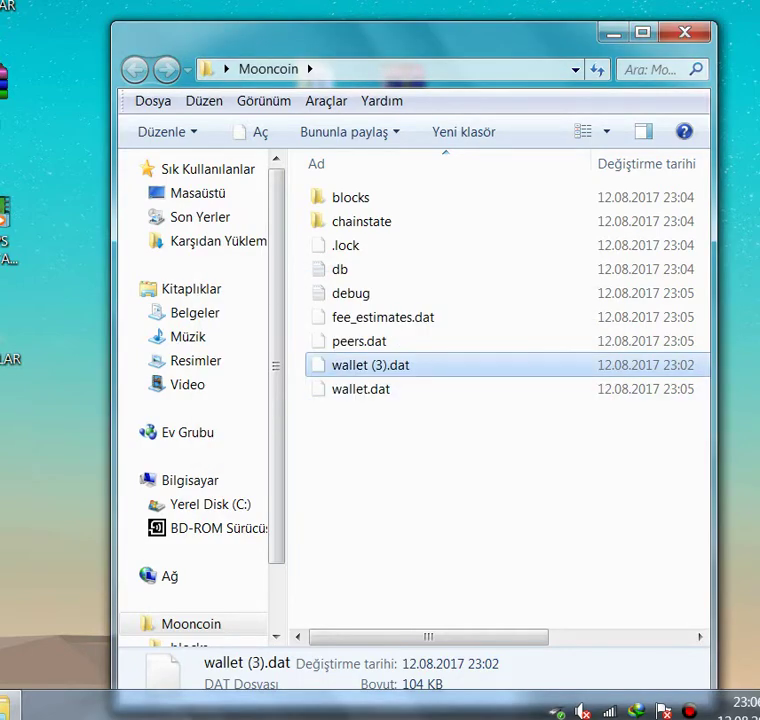
pyautogui.press('F2')
pyautogui.click(398, 365)
pyautogui.click(430, 445)
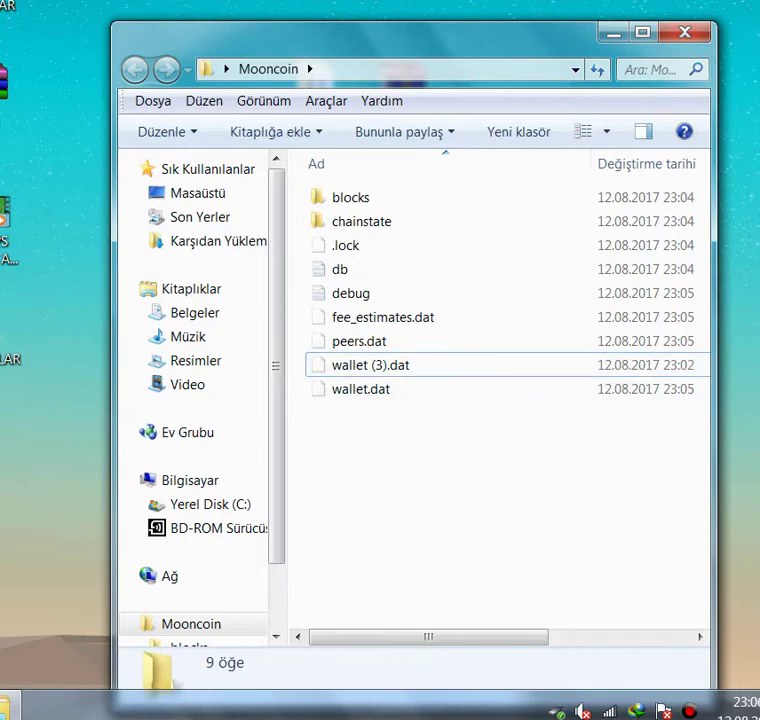
# Step: Delete the newly generated wallet.dat, modified at 23:05, from the Mooncoin folder
pyautogui.click(380, 389)
pyautogui.rightClick(380, 389)
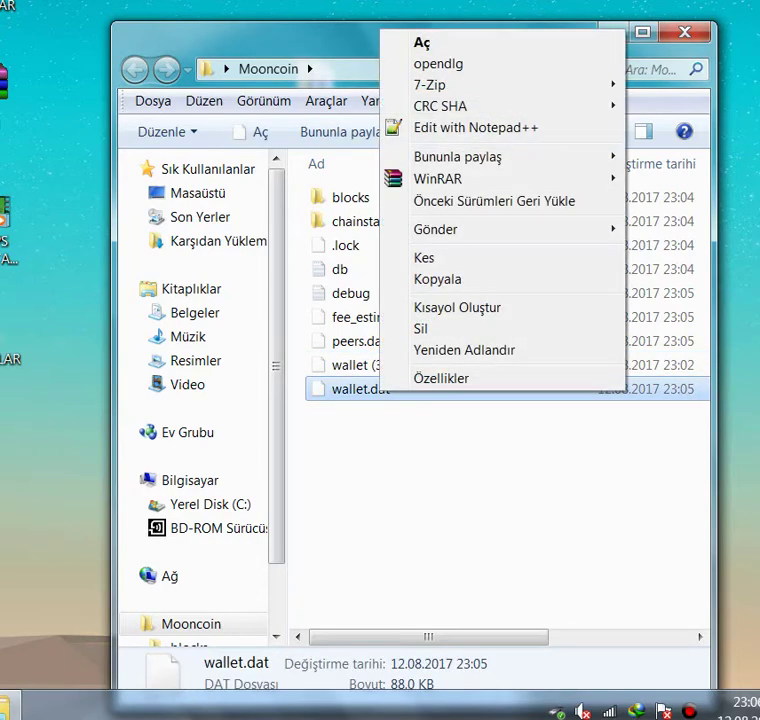
pyautogui.click(421, 328)
pyautogui.press('Return')
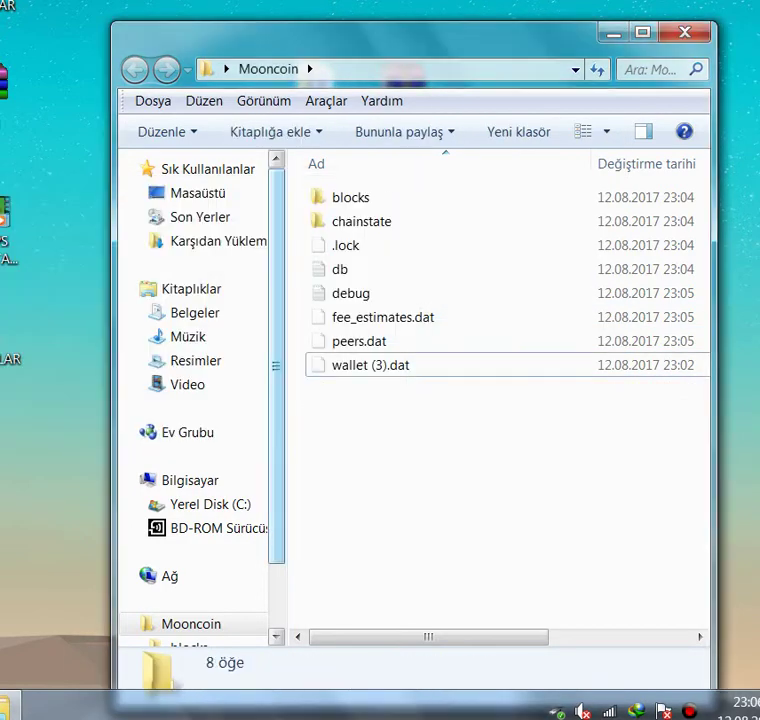
# Step: Rename the backup file wallet (3).dat in the Mooncoin folder as wallet.dat
pyautogui.doubleClick(371, 365)
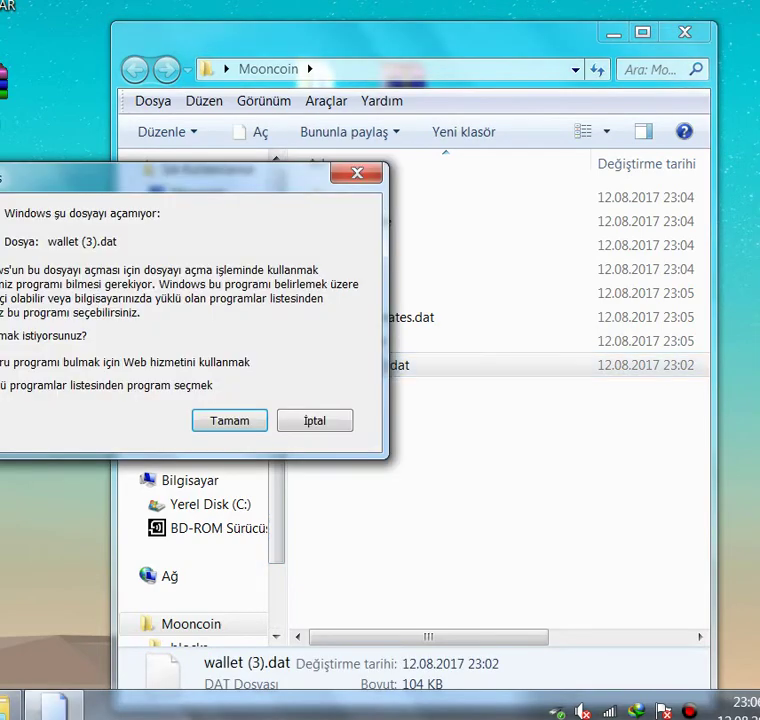
pyautogui.click(315, 419)
pyautogui.rightClick(377, 370)
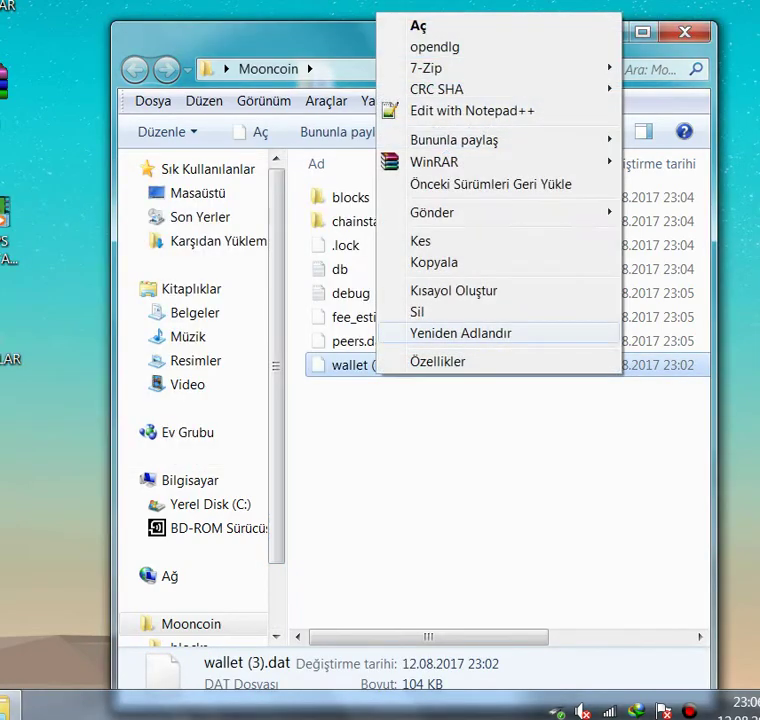
pyautogui.click(460, 333)
pyautogui.click(388, 365)
pyautogui.press('BackSpace')
pyautogui.press('BackSpace')
pyautogui.press('BackSpace')
pyautogui.press('BackSpace')
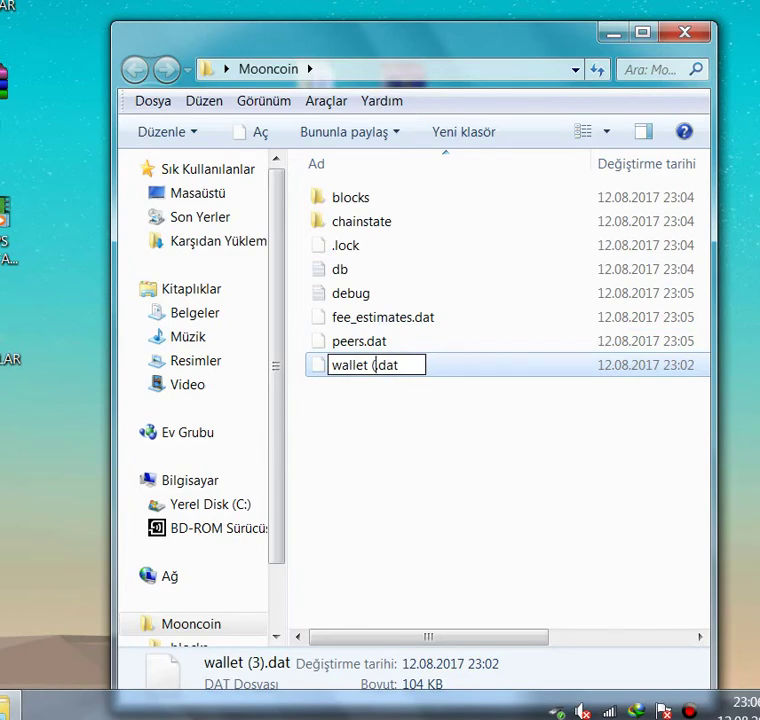
pyautogui.press('Return')
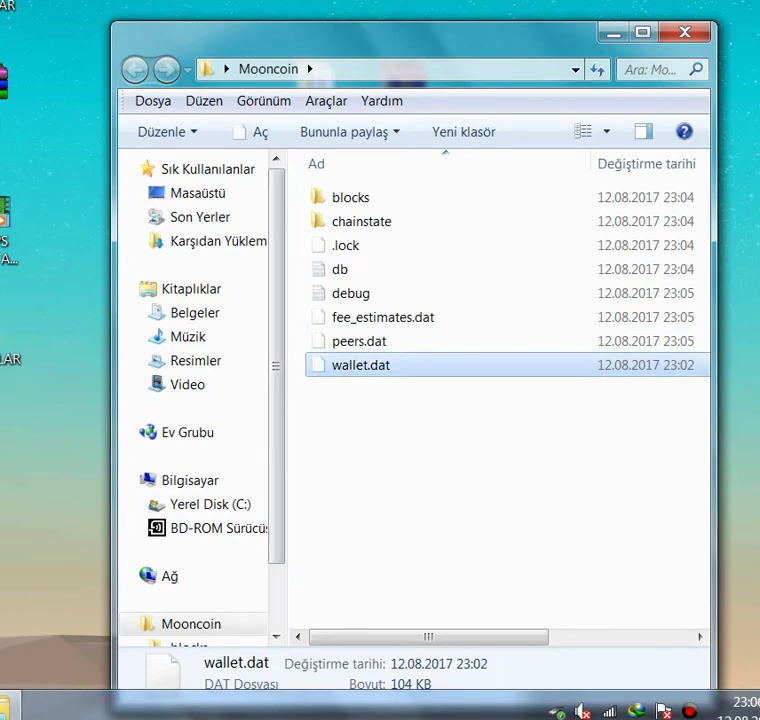
# Step: Look into the chainstate subfolder of the Mooncoin folder, go back and minimize the folder window
pyautogui.moveTo(325, 36); pyautogui.dragTo(286, 15)
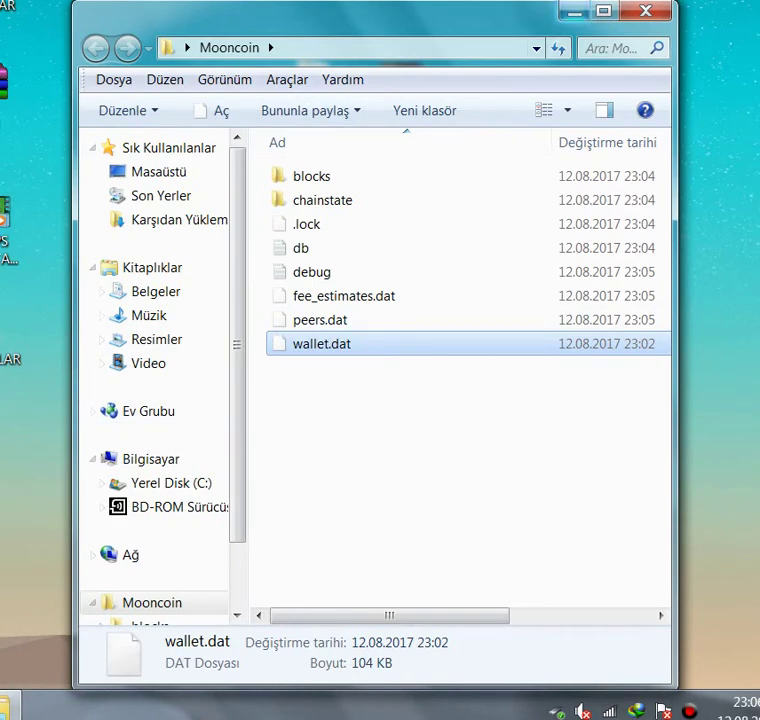
pyautogui.click(575, 11)
pyautogui.doubleClick(318, 103)
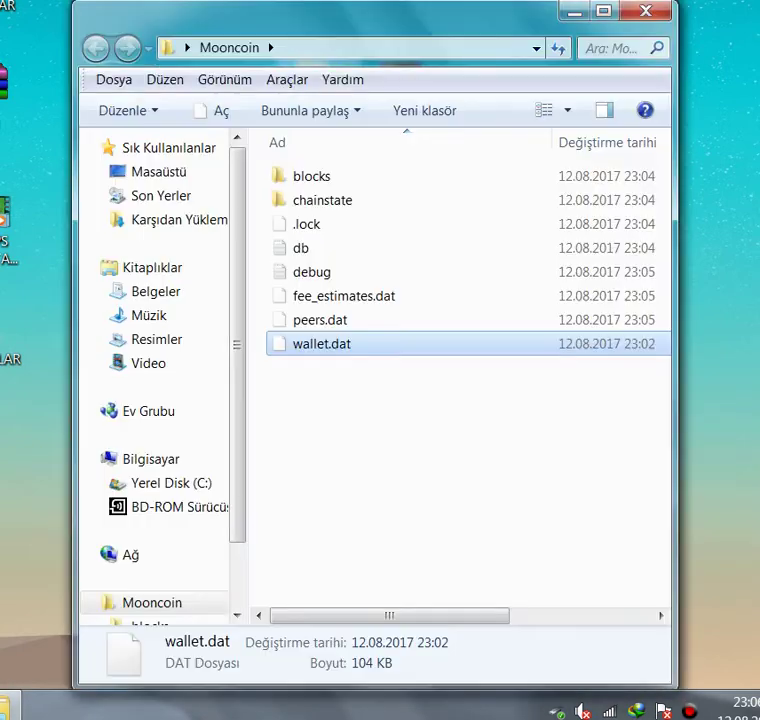
pyautogui.click(323, 200)
pyautogui.press('Return')
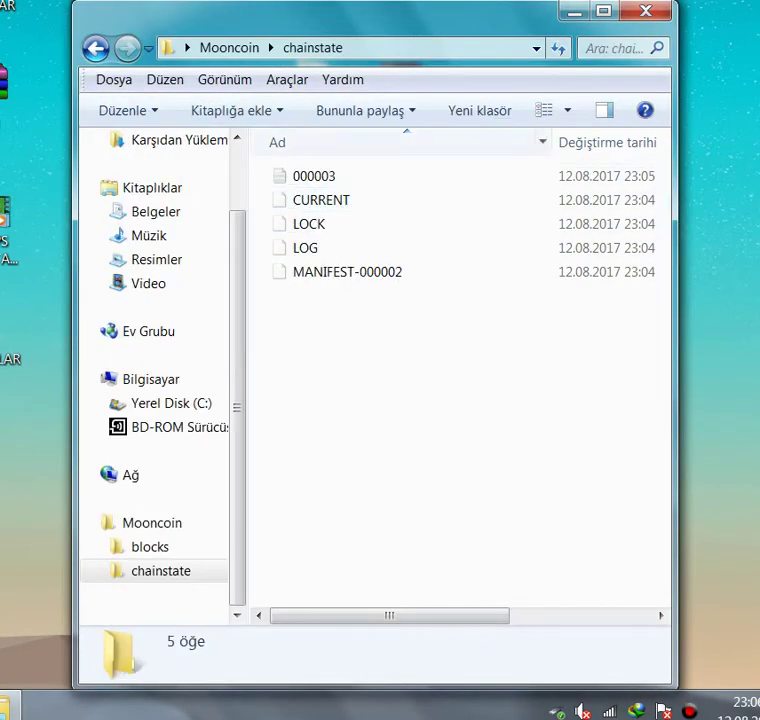
pyautogui.hotkey('alt', 'Left')
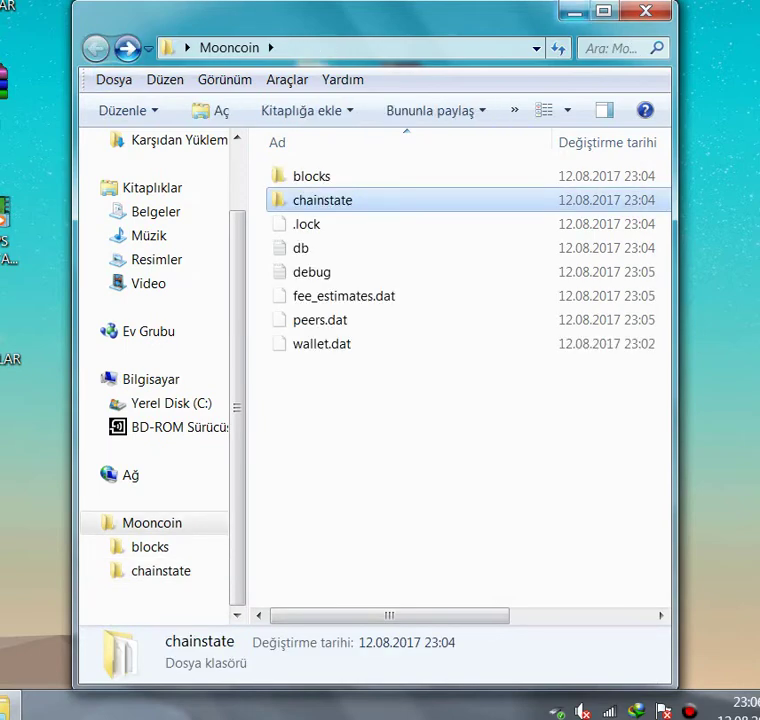
pyautogui.click(575, 11)
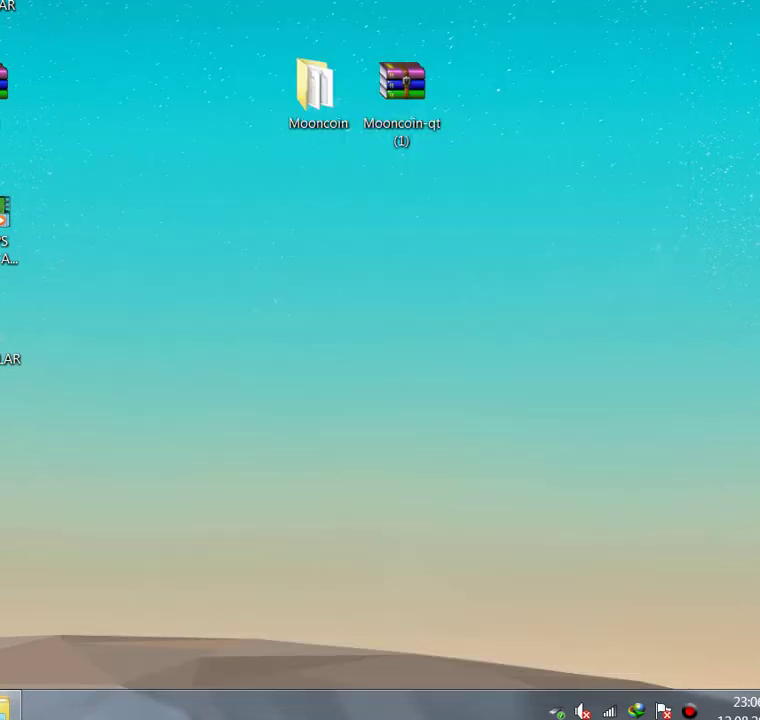
# Step: Open a new file manager window and browse drive C: through Users to the user's profile folder
pyautogui.press('super+e')
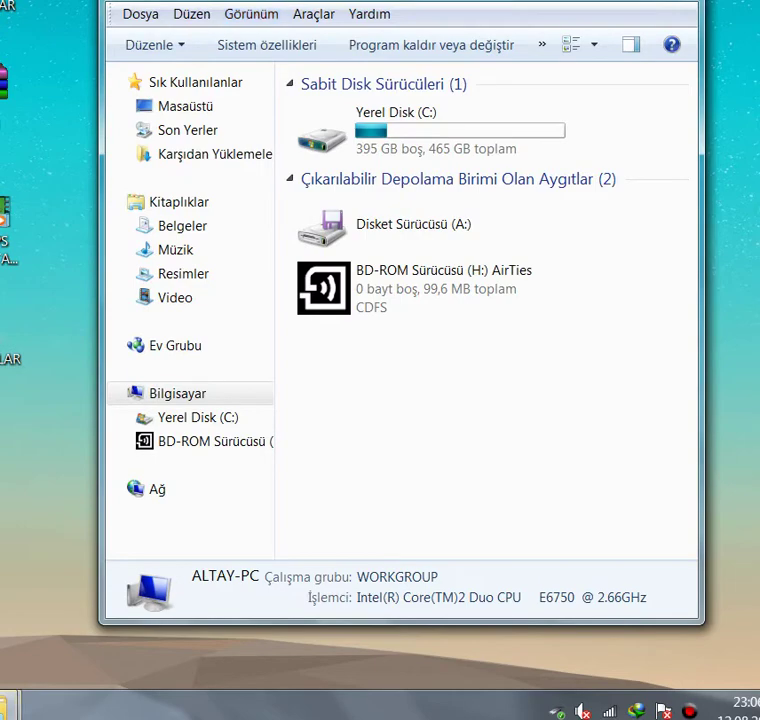
pyautogui.moveTo(560, 0); pyautogui.dragTo(16, 0)
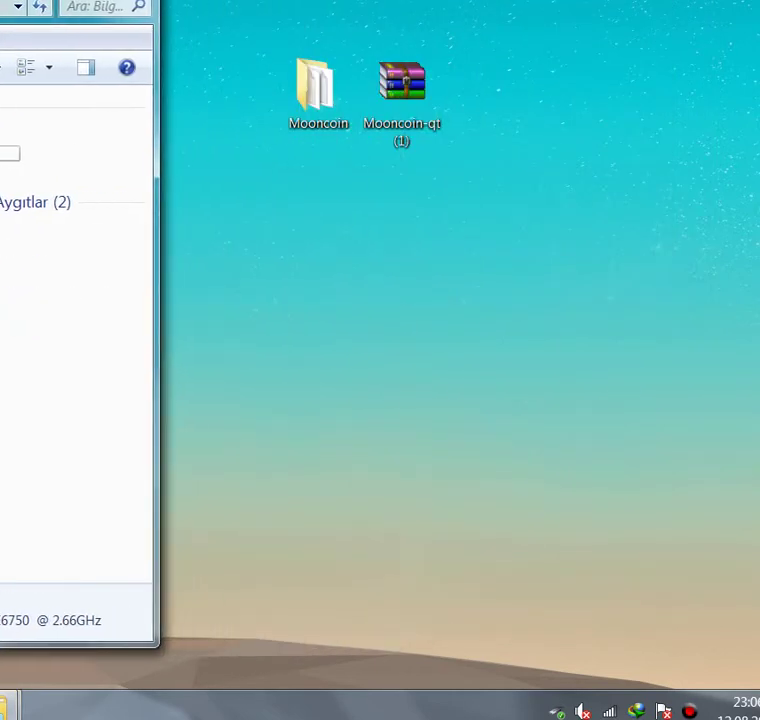
pyautogui.doubleClick(2, 150)
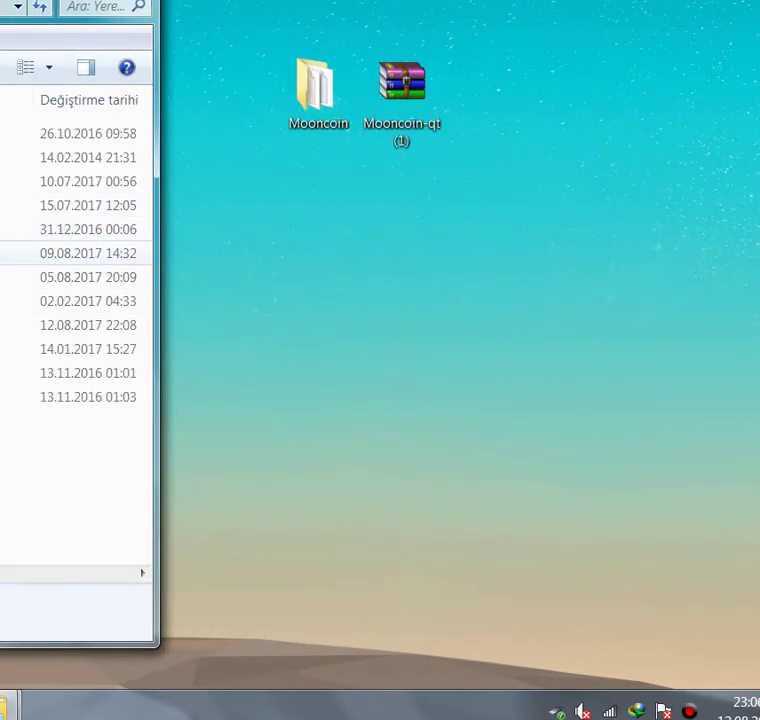
pyautogui.doubleClick(2, 277)
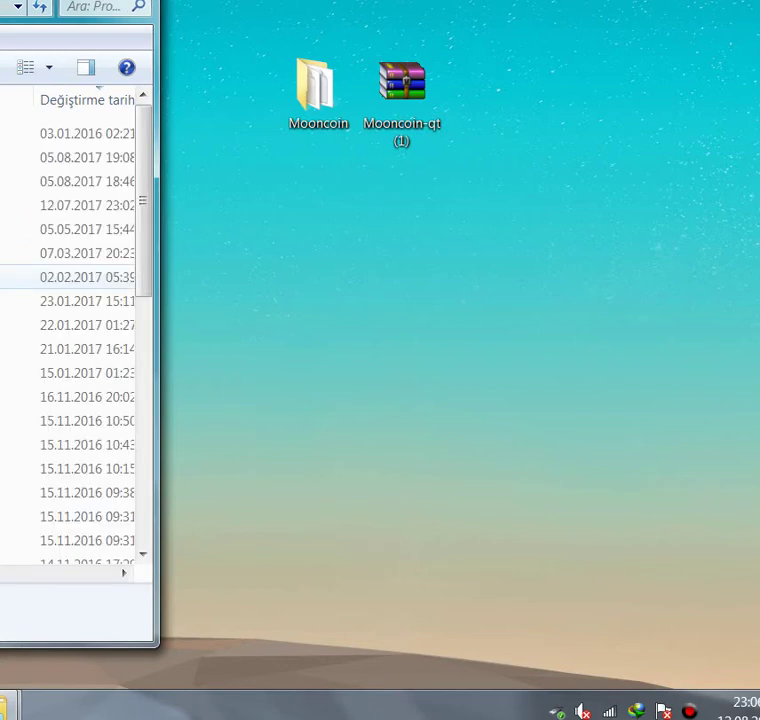
pyautogui.hotkey('alt', 'Left')
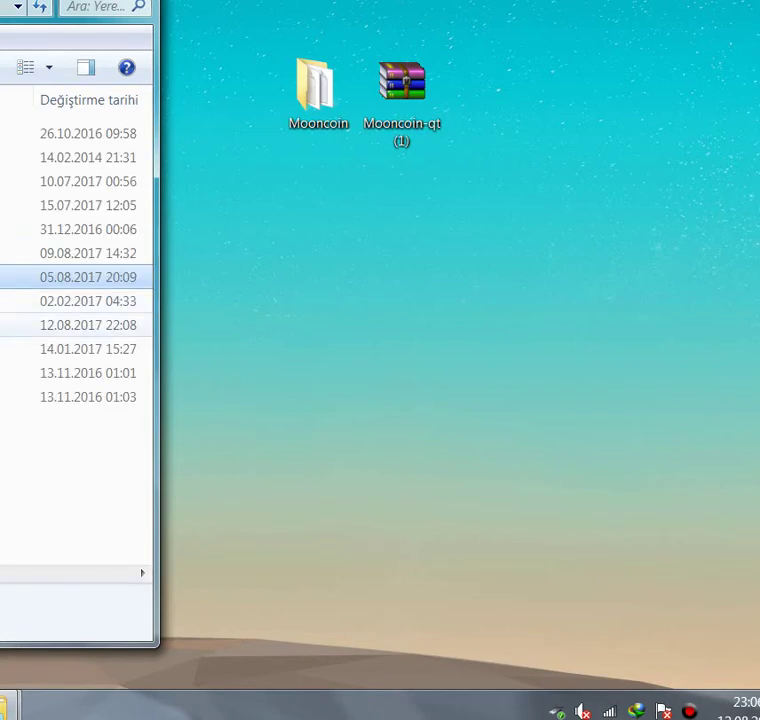
pyautogui.doubleClick(2, 301)
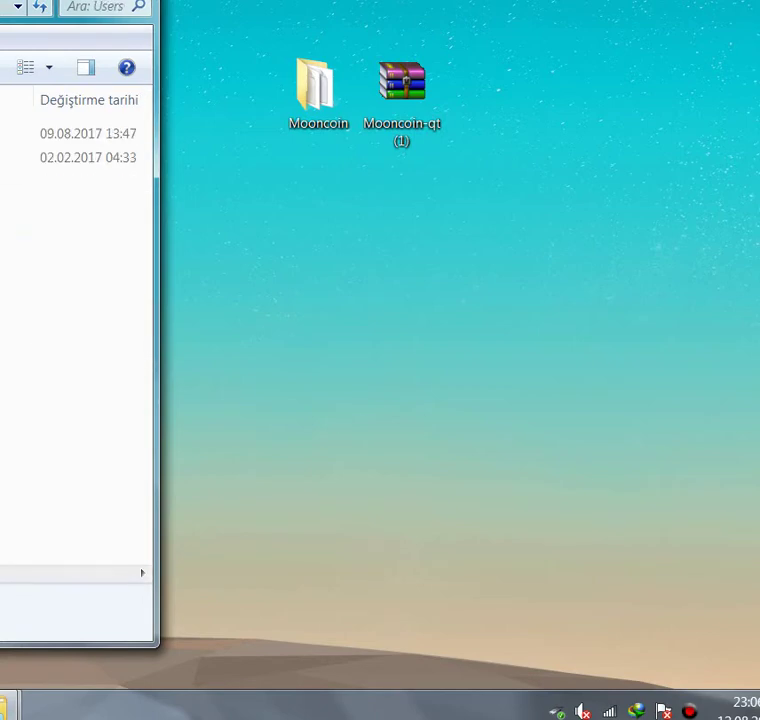
pyautogui.doubleClick(2, 157)
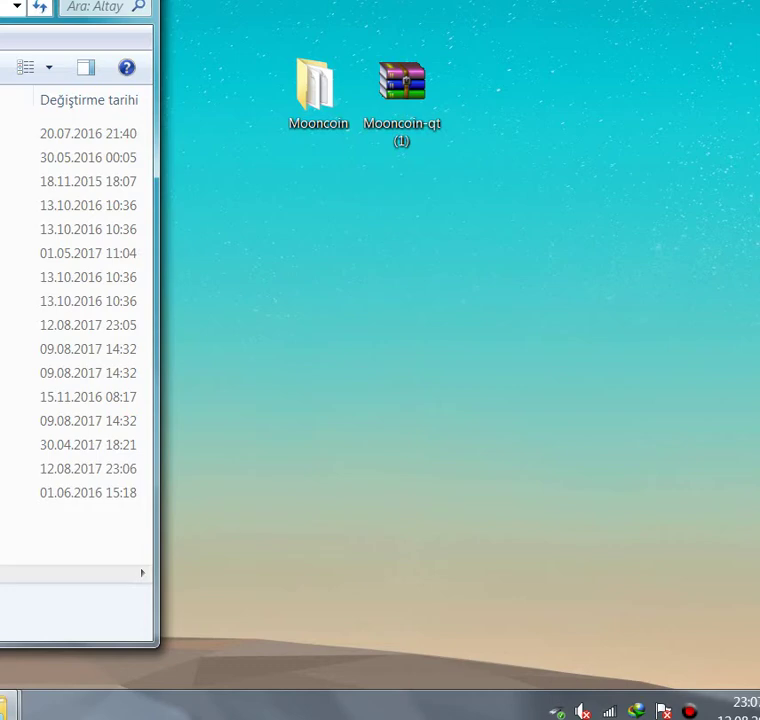
# Step: Extend the profile folder's path to open its AppData folder
pyautogui.rightClick(2, 6)
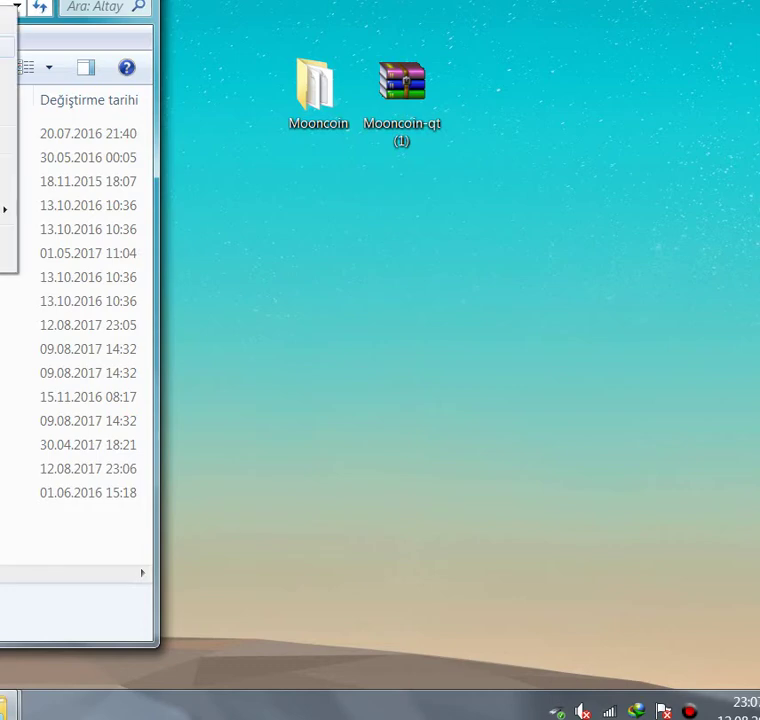
pyautogui.click(4, 68)
pyautogui.rightClick(2, 8)
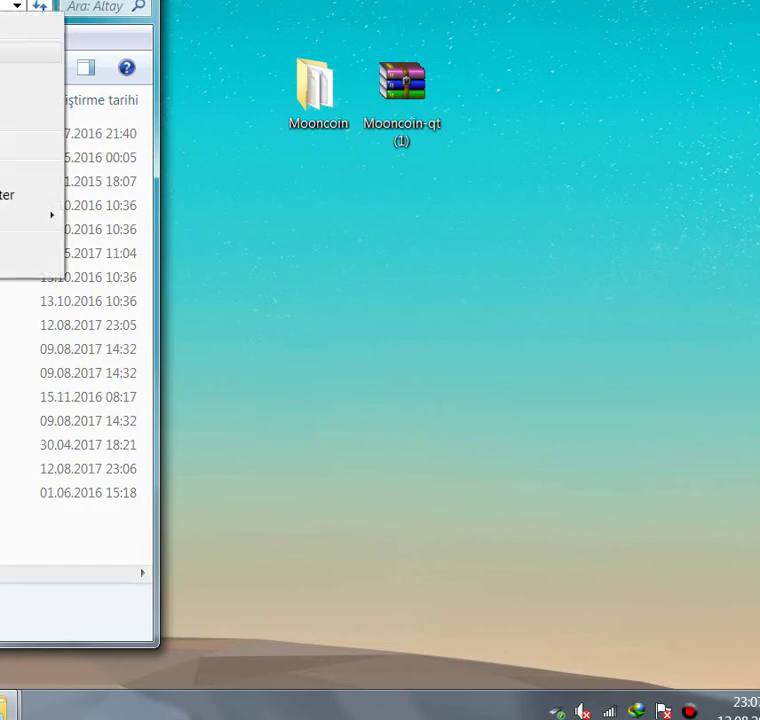
pyautogui.click(4, 97)
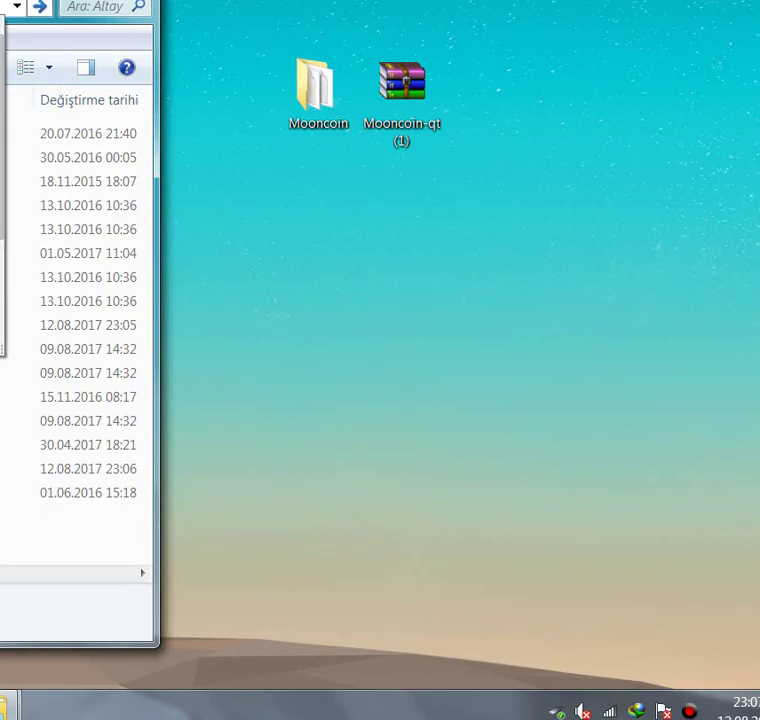
pyautogui.press('Return')
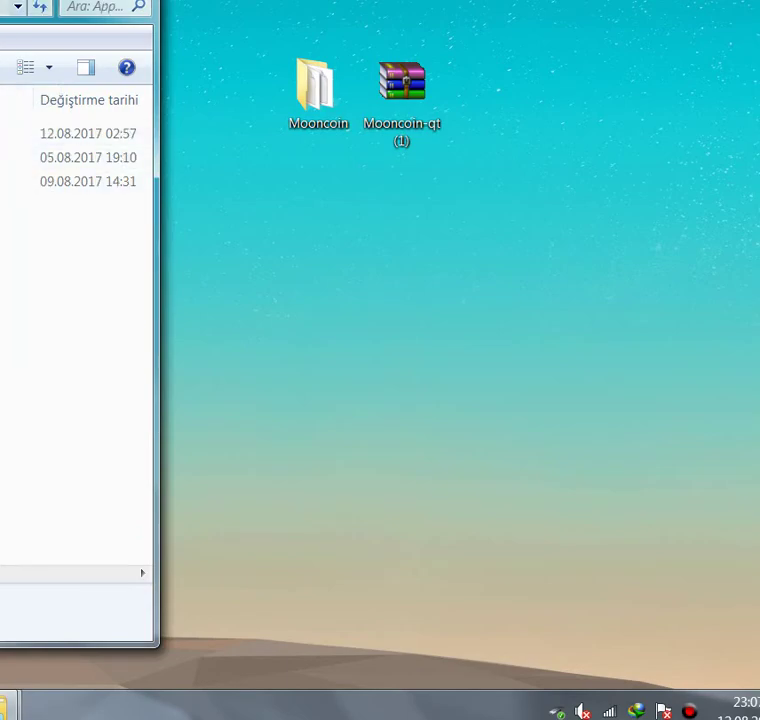
# Step: Open the Rar$EXa0.583 folder with Mooncoin-qt under Local\Temp in AppData
pyautogui.moveTo(0, 0); pyautogui.dragTo(465, 15)
pyautogui.doubleClick(256, 176)
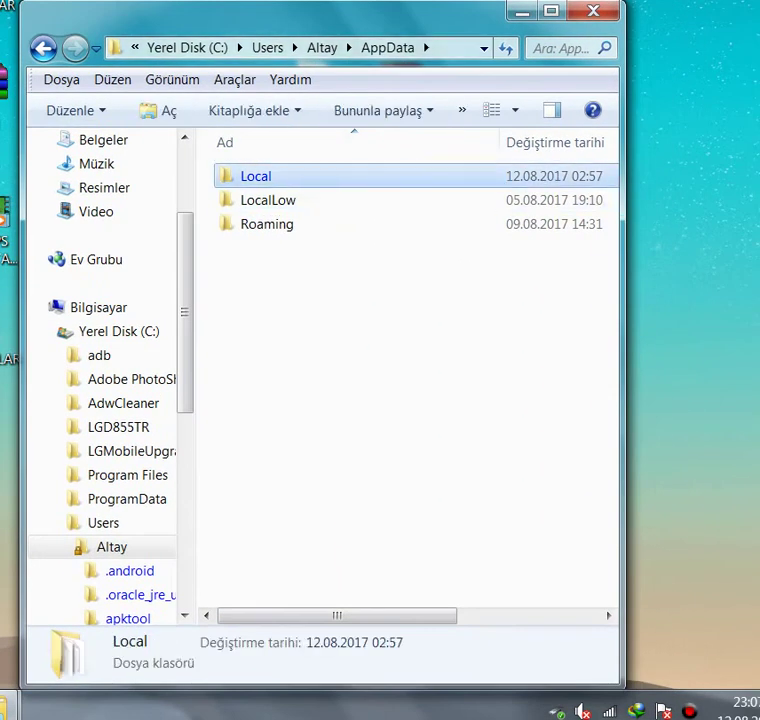
pyautogui.scroll(-3, 300, 415)
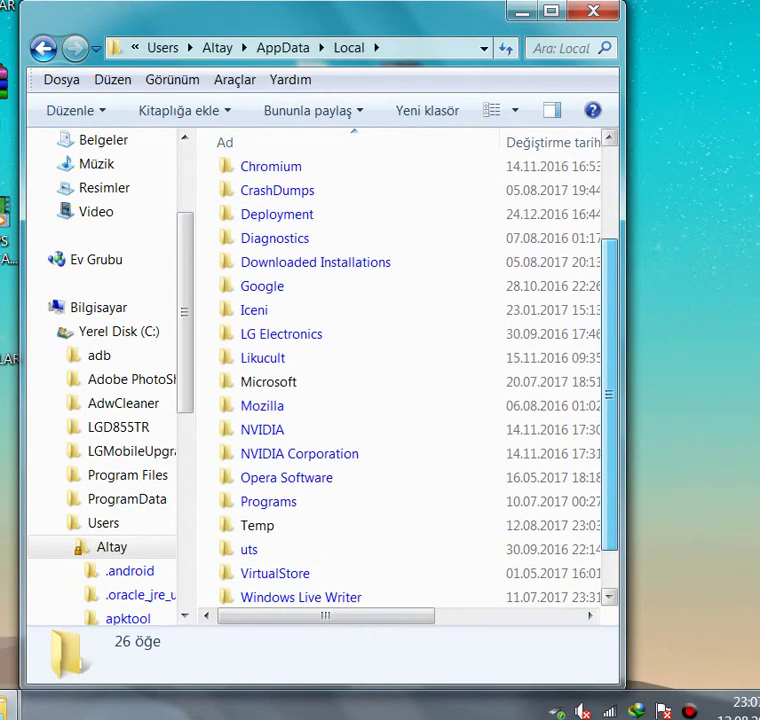
pyautogui.doubleClick(262, 475)
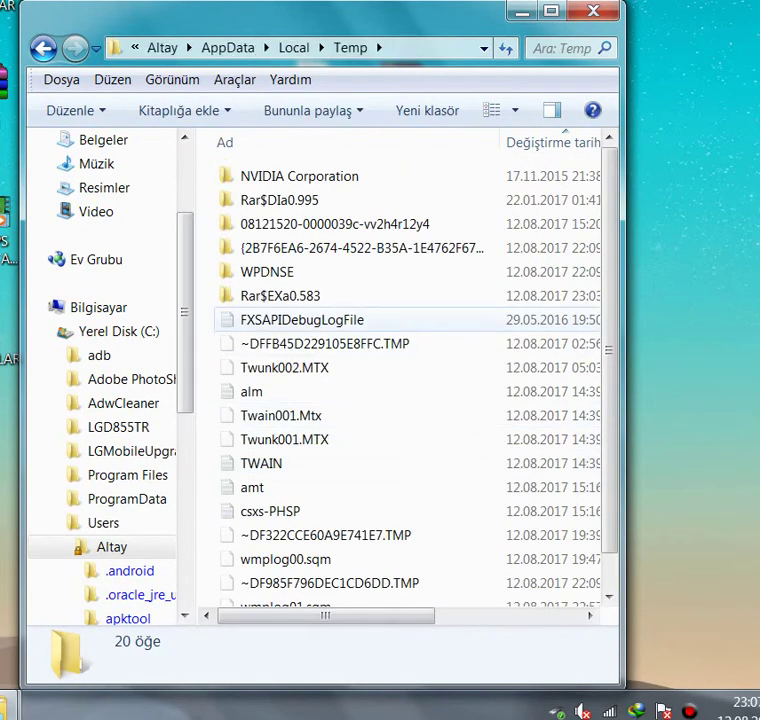
pyautogui.click(280, 296)
pyautogui.doubleClick(280, 296)
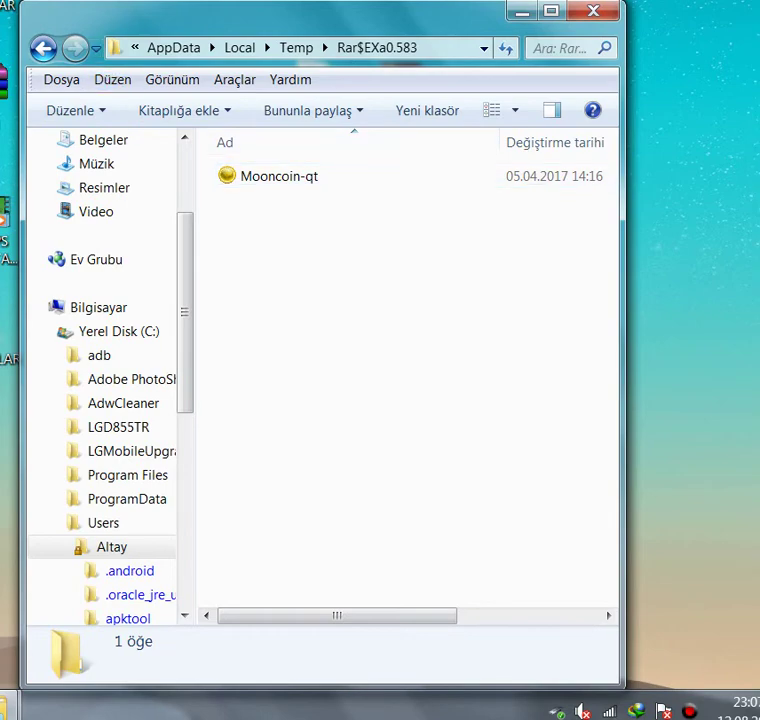
# Step: Move the Rar$EXa0.583 folder from Temp into the Mooncoin folder on the desktop and close the Temp window
pyautogui.click(43, 48)
pyautogui.moveTo(262, 16); pyautogui.dragTo(236, 164)
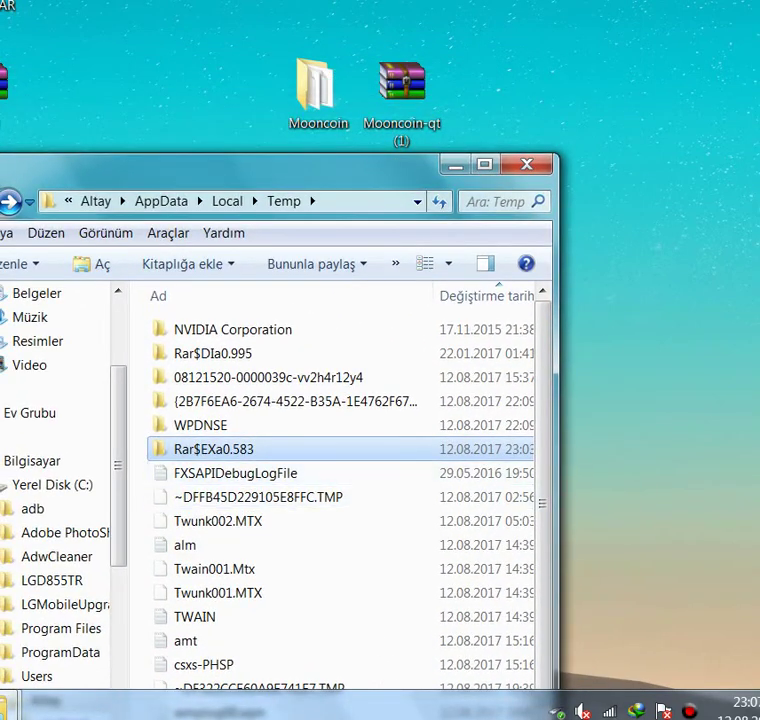
pyautogui.moveTo(318, 92); pyautogui.dragTo(248, 78)
pyautogui.moveTo(213, 449); pyautogui.dragTo(235, 88)
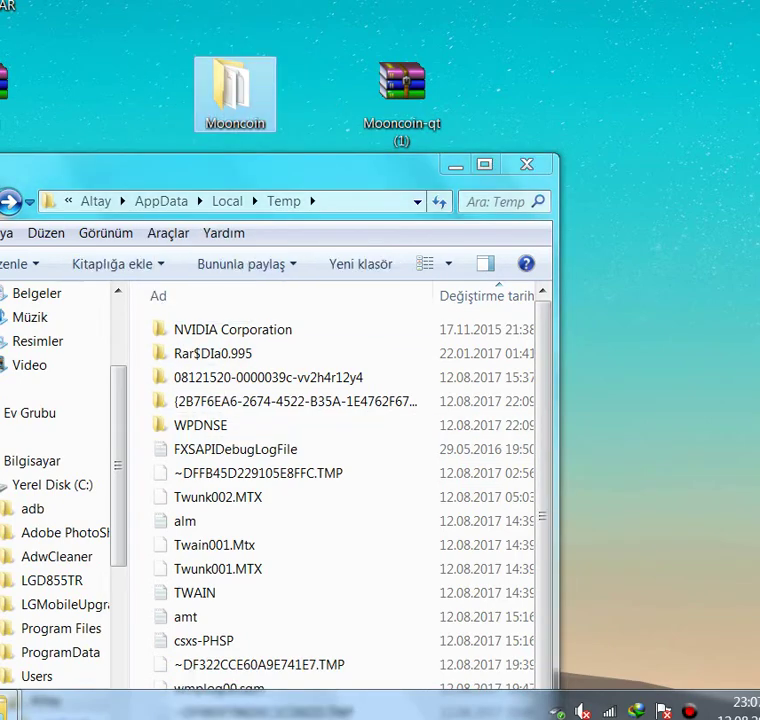
pyautogui.click(526, 164)
# Step: Run Mooncoin-qt from Rar$EXa0.583 inside the Mooncoin folder, close the folder window and answer the firewall alert
pyautogui.doubleClick(235, 92)
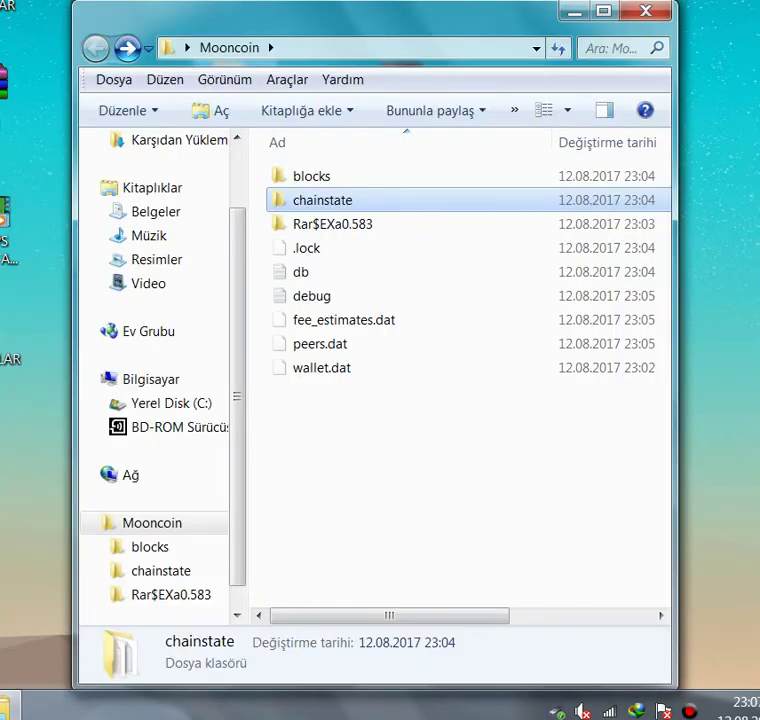
pyautogui.doubleClick(333, 224)
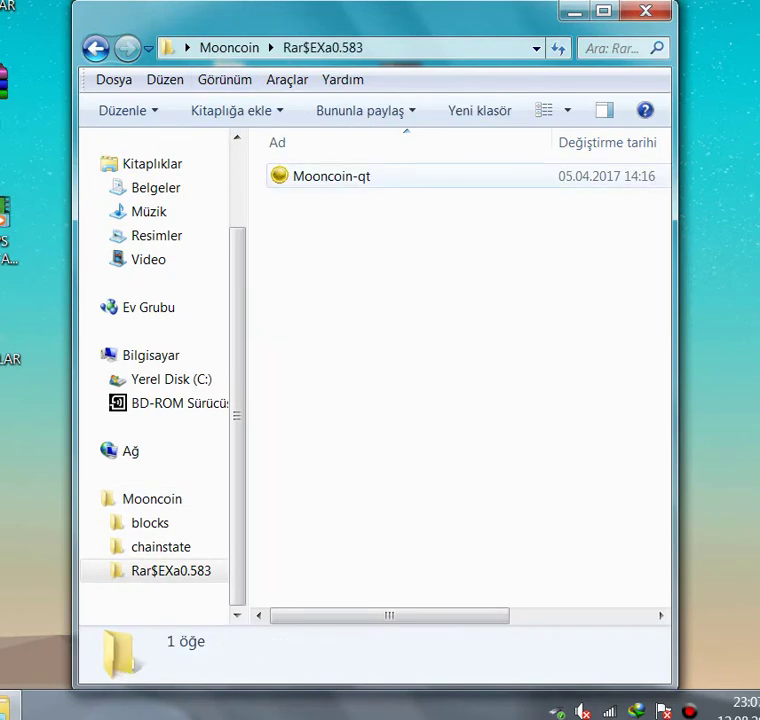
pyautogui.doubleClick(333, 177)
pyautogui.click(221, 346)
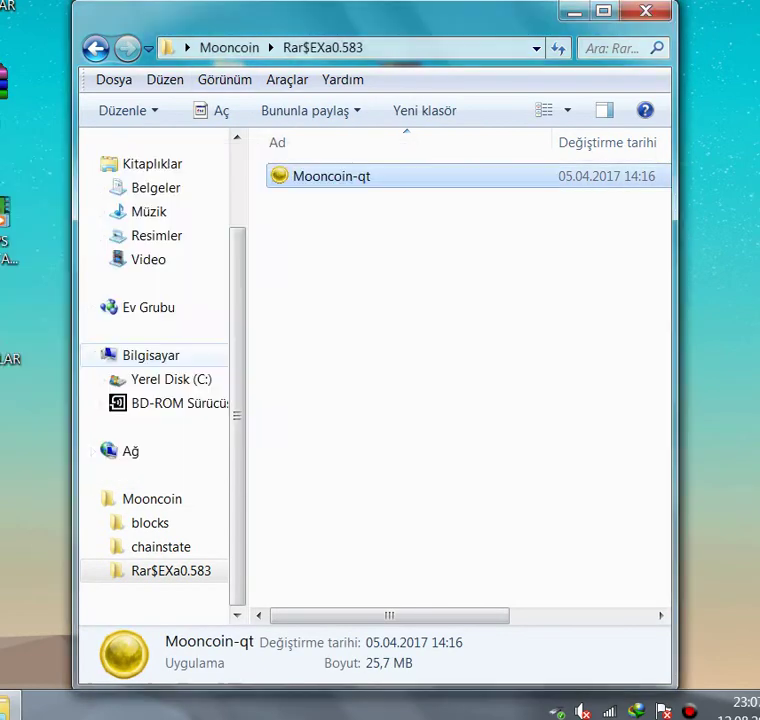
pyautogui.hotkey('alt', 'F4')
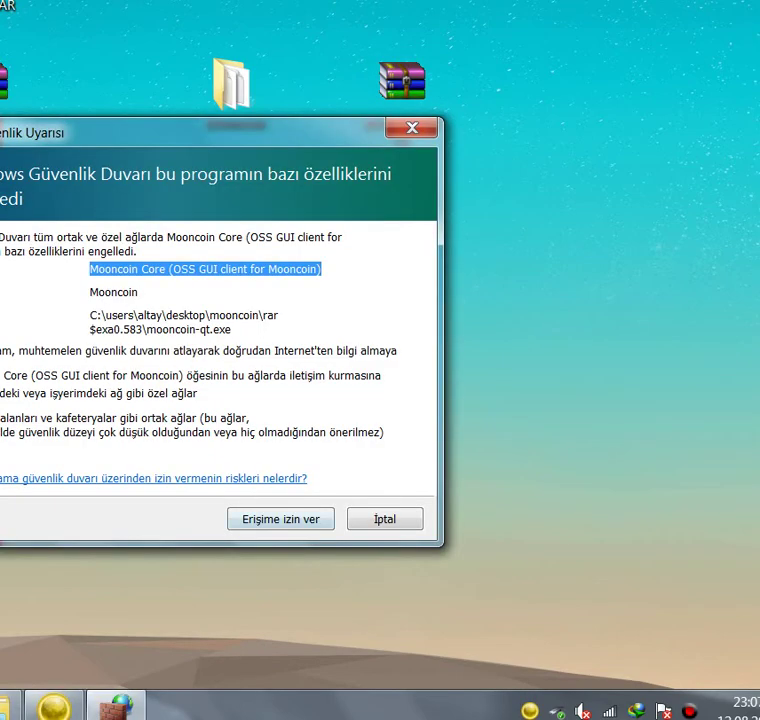
pyautogui.press('Tab')
pyautogui.press('Return')
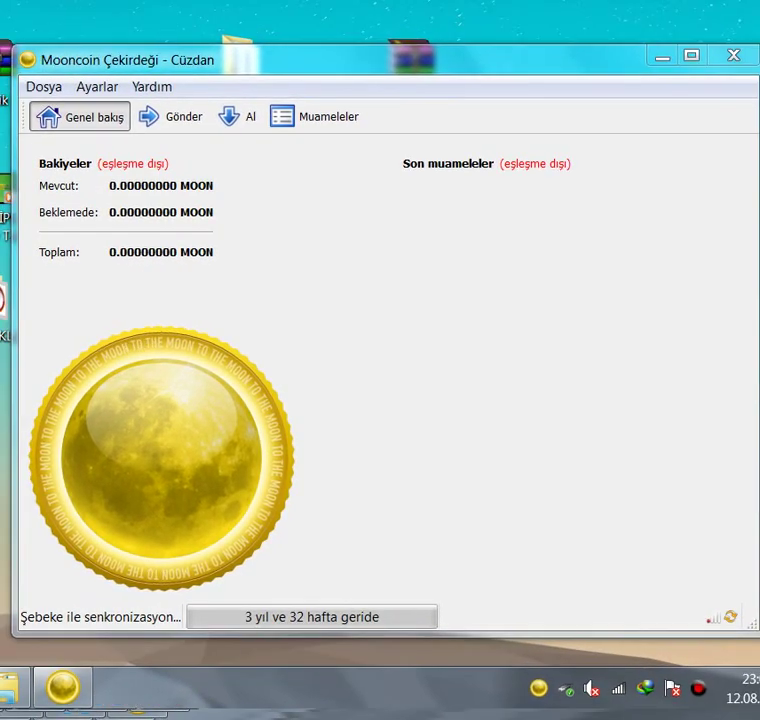
# Step: View the wallet's send and receive pages and check its transaction list
pyautogui.click(171, 117)
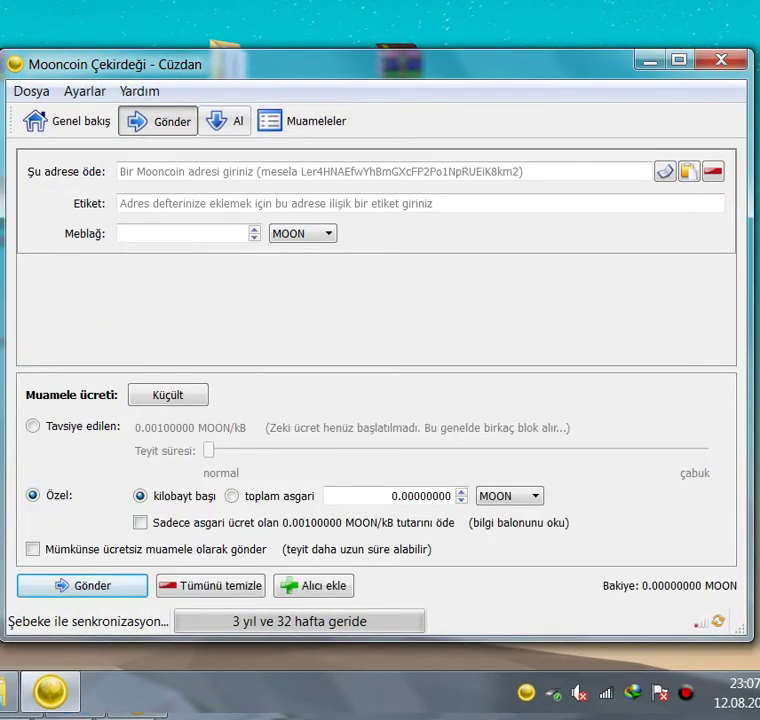
pyautogui.click(228, 121)
pyautogui.click(303, 121)
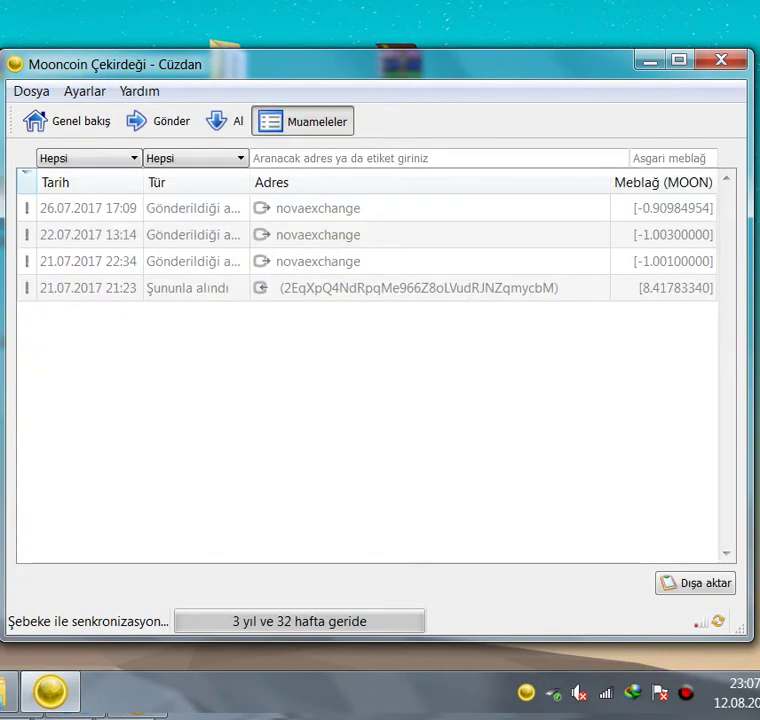
# Step: Check the two newest transactions, view the payment request from 22.07.2017 on the receive page, and return to the wallet overview
pyautogui.moveTo(320, 235)
pyautogui.mouseDown()
pyautogui.moveTo(320, 262)
pyautogui.moveTo(320, 209)
pyautogui.moveTo(320, 288)
pyautogui.moveTo(320, 235)
pyautogui.mouseUp()
pyautogui.moveTo(190, 234); pyautogui.dragTo(190, 208)
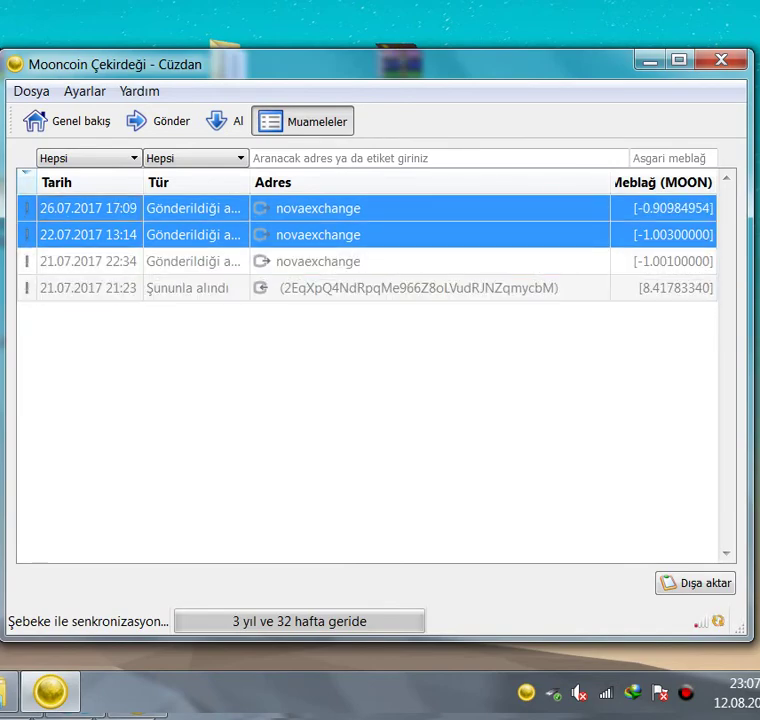
pyautogui.click(227, 121)
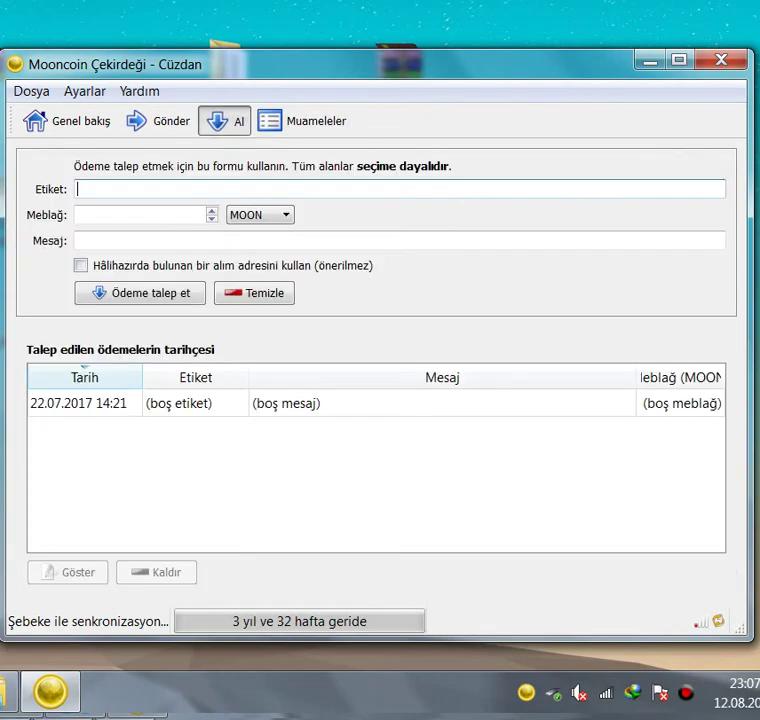
pyautogui.doubleClick(195, 403)
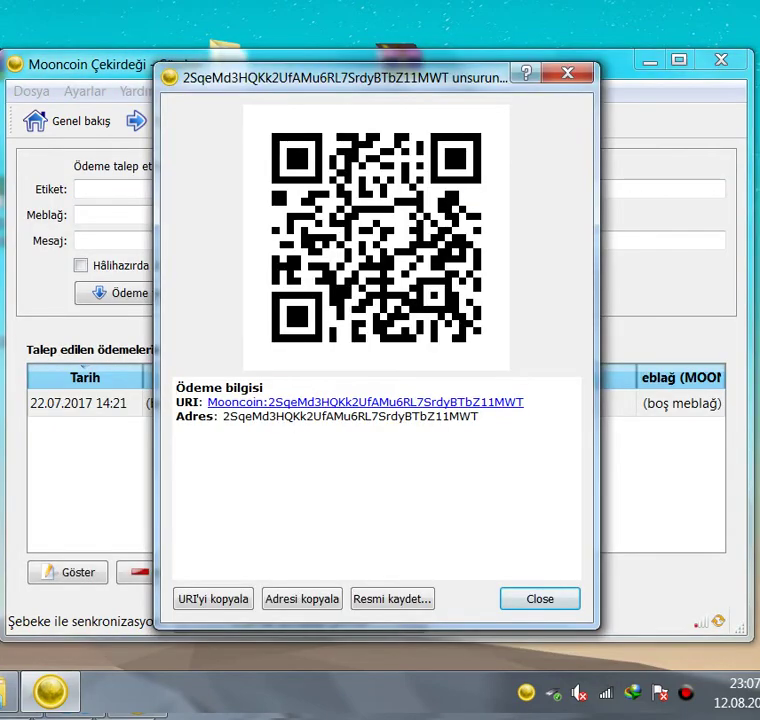
pyautogui.press('Escape')
pyautogui.hotkey('alt', '1')
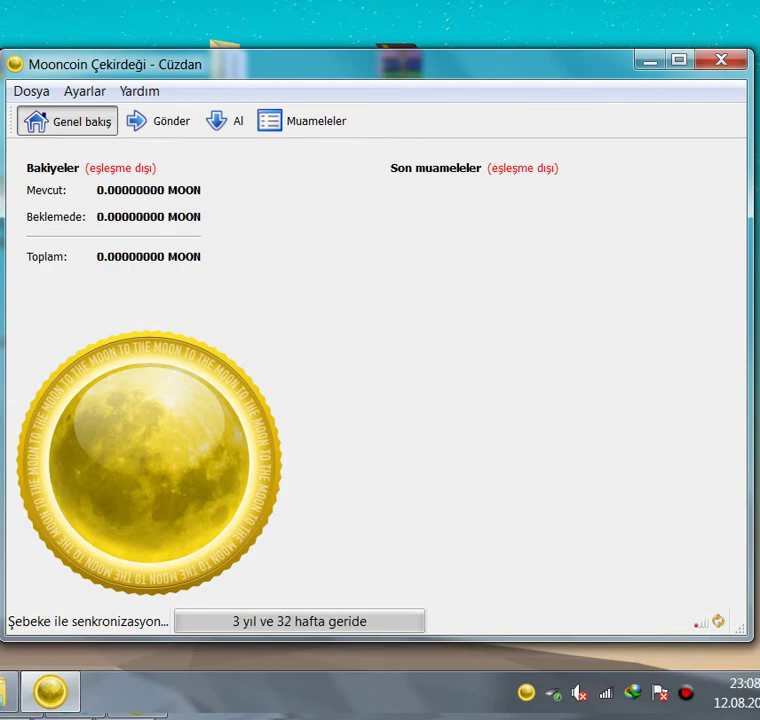
pyautogui.moveTo(380, 63)
pyautogui.mouseDown()
pyautogui.moveTo(368, 22)
pyautogui.moveTo(377, 44)
pyautogui.mouseUp()
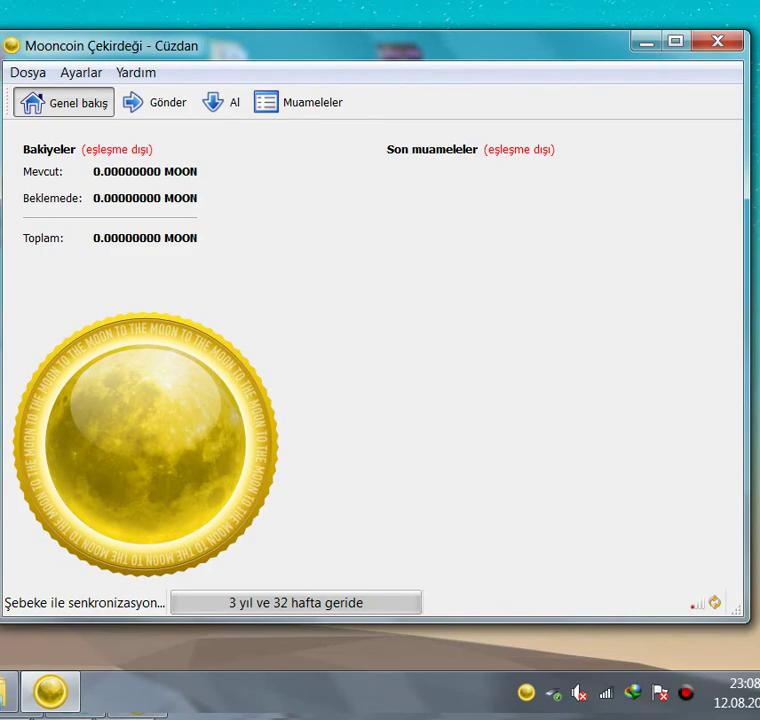
pyautogui.doubleClick(2, 300)
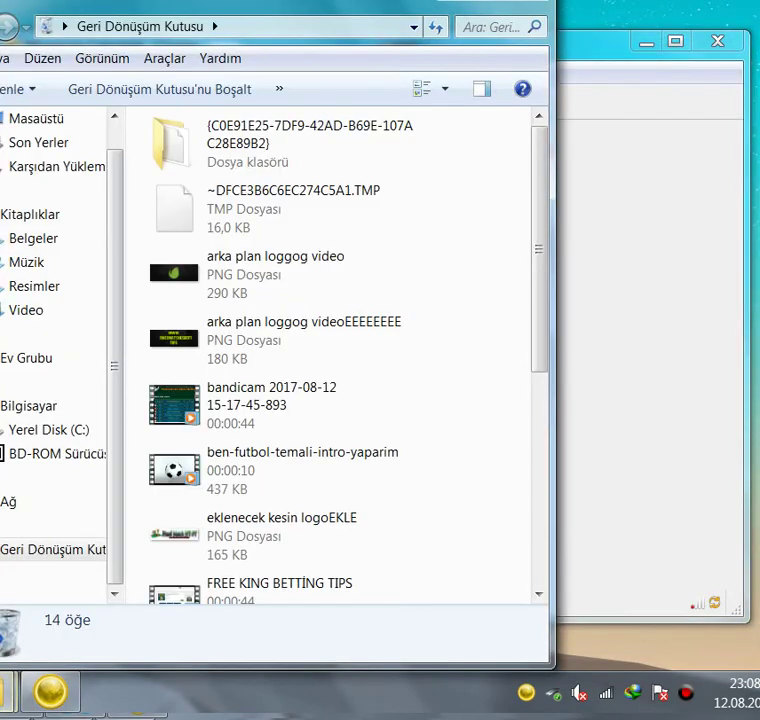
pyautogui.moveTo(488, 5); pyautogui.dragTo(137, 241)
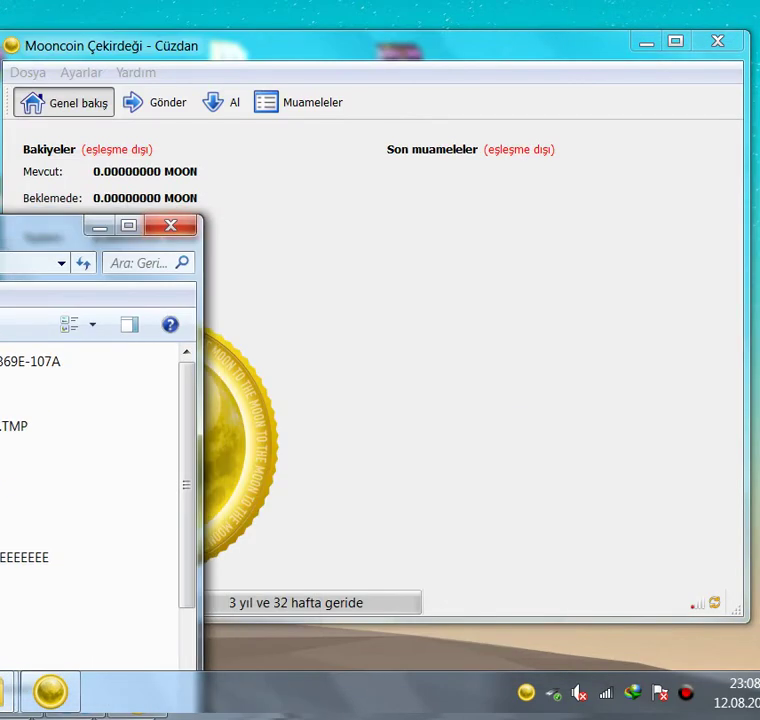
pyautogui.click(171, 225)
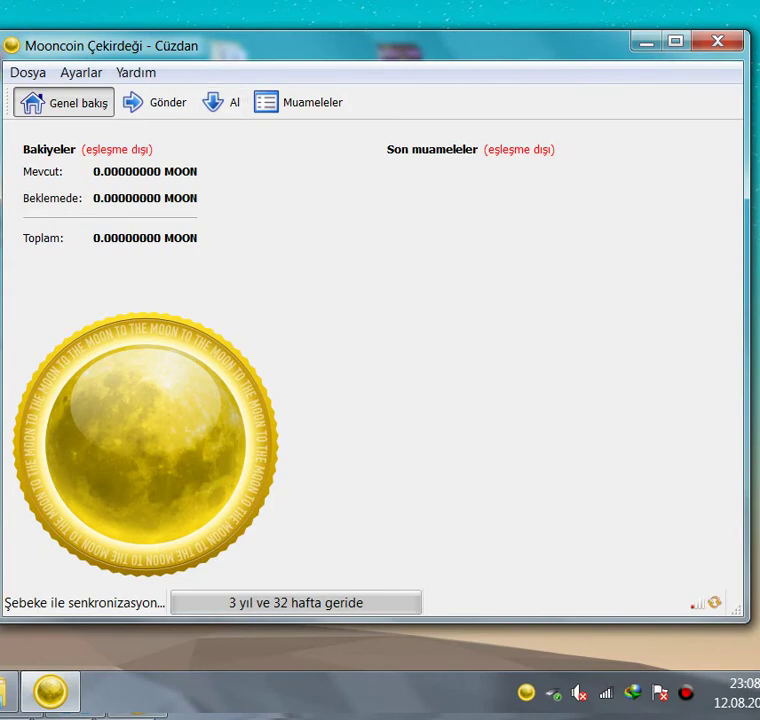
pyautogui.moveTo(360, 45)
pyautogui.mouseDown()
pyautogui.moveTo(401, 48)
pyautogui.moveTo(373, 48)
pyautogui.mouseUp()
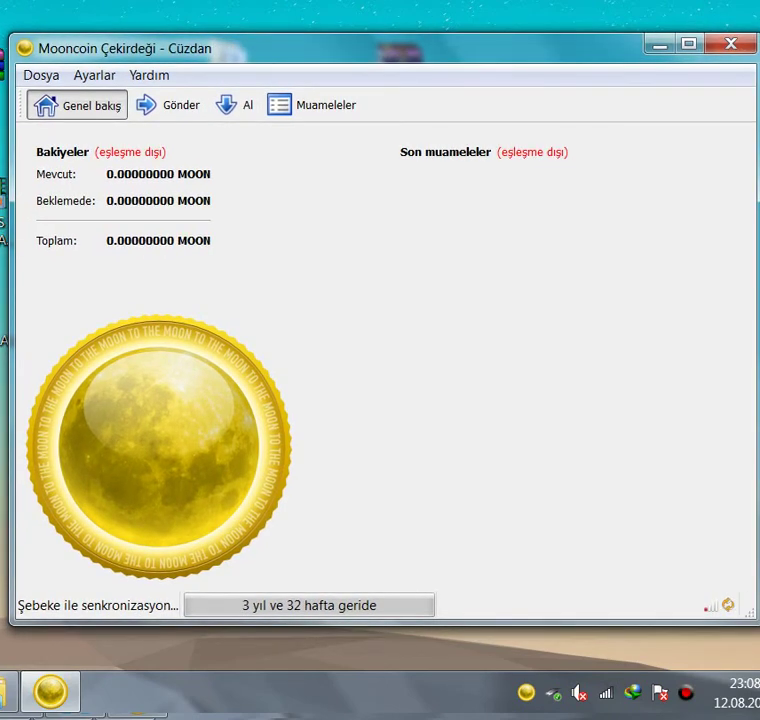
# Step: Review each entry in the transaction list, look at the send and receive pages, and return to the wallet overview
pyautogui.click(313, 105)
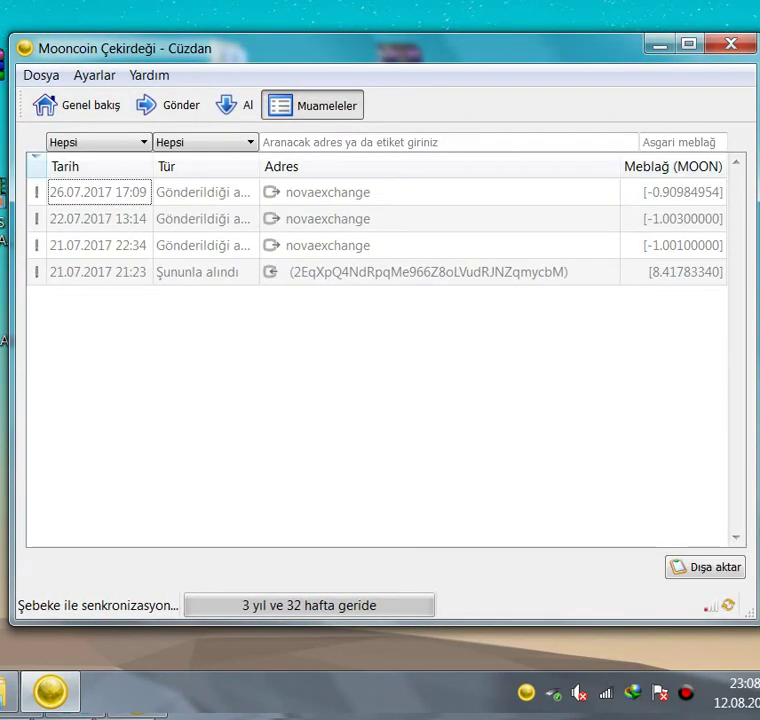
pyautogui.hotkey('alt', '3')
pyautogui.hotkey('alt', '2')
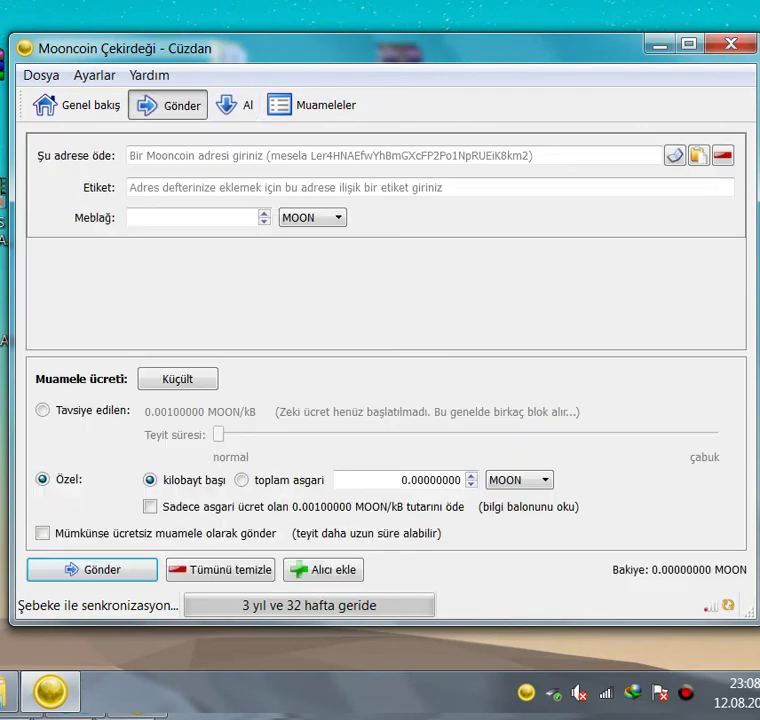
pyautogui.hotkey('alt', '4')
pyautogui.click(327, 219)
pyautogui.click(327, 192)
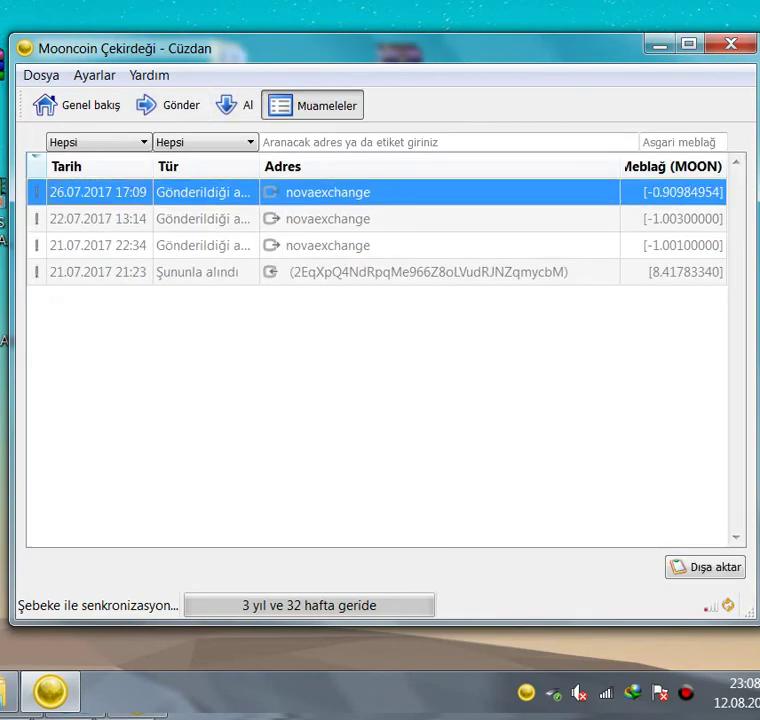
pyautogui.click(327, 245)
pyautogui.click(327, 272)
pyautogui.click(77, 105)
pyautogui.hotkey('alt', '1')
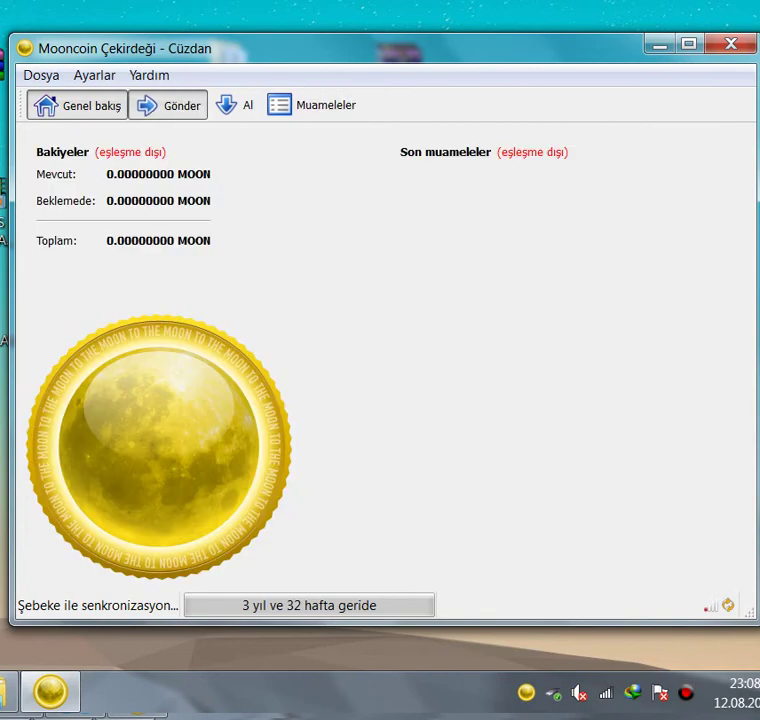
pyautogui.hotkey('alt', '2')
pyautogui.hotkey('alt', '1')
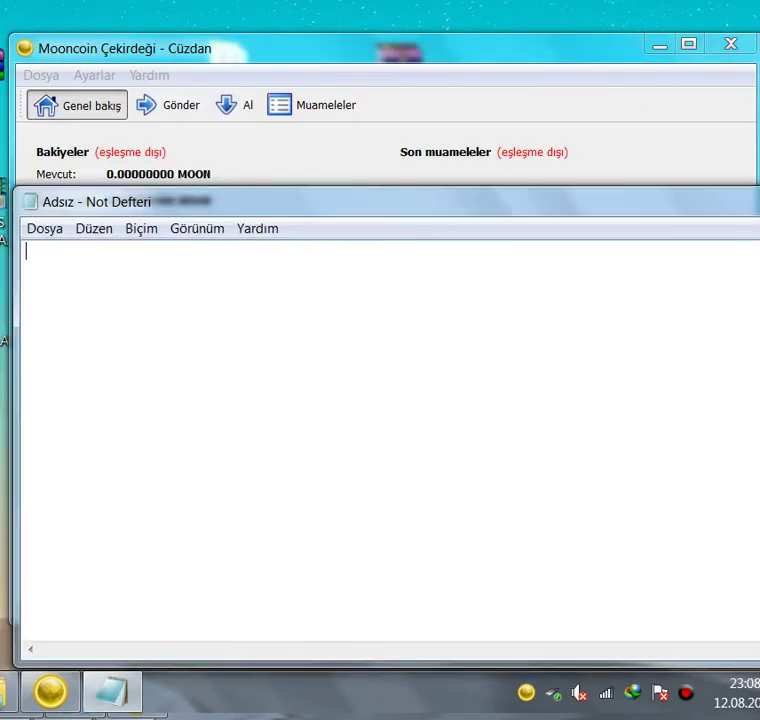
# Step: Write the note "3-4-5 hours loading" in the blank Notepad document and close it without saving
pyautogui.moveTo(400, 202); pyautogui.dragTo(453, 225)
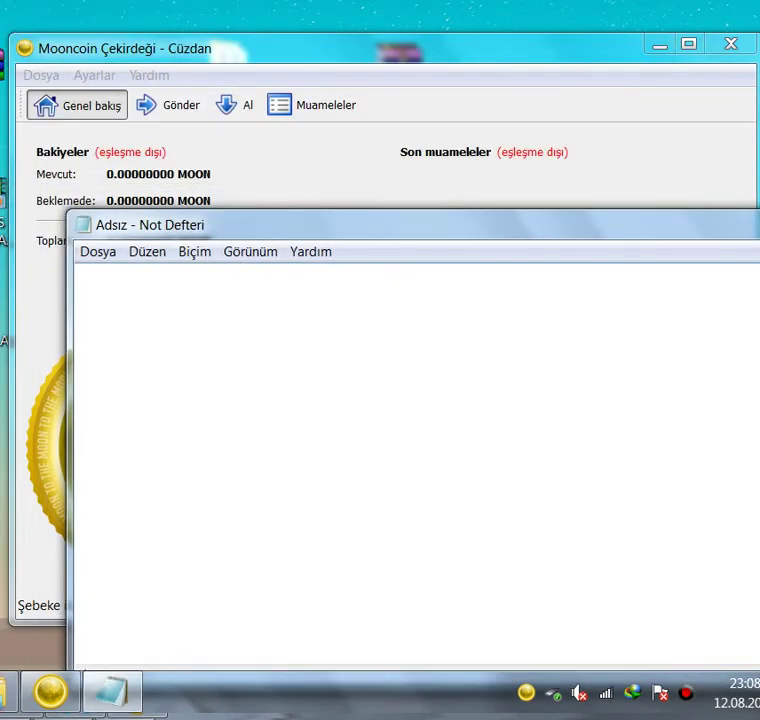
pyautogui.write('4-5 hours')
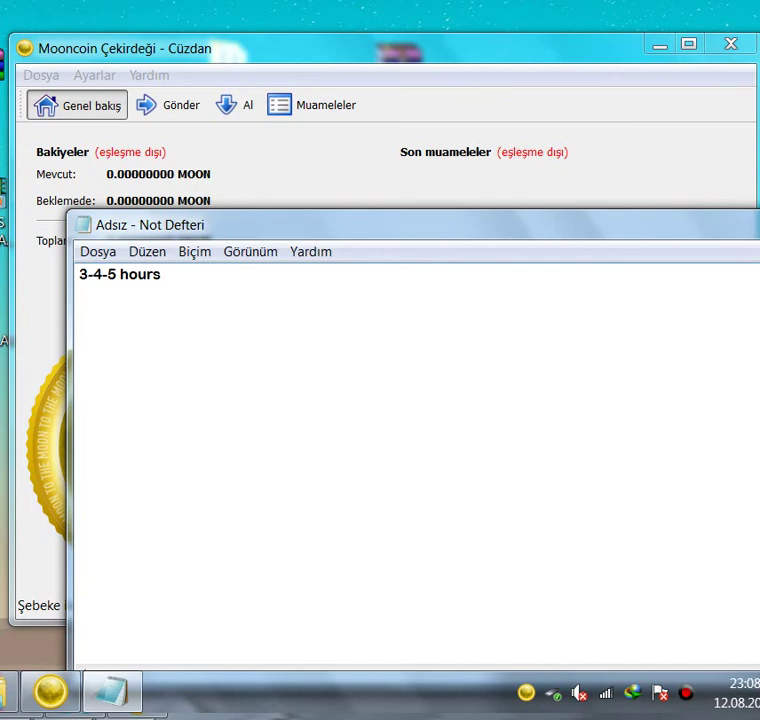
pyautogui.write('loading')
pyautogui.moveTo(500, 225); pyautogui.dragTo(196, 250)
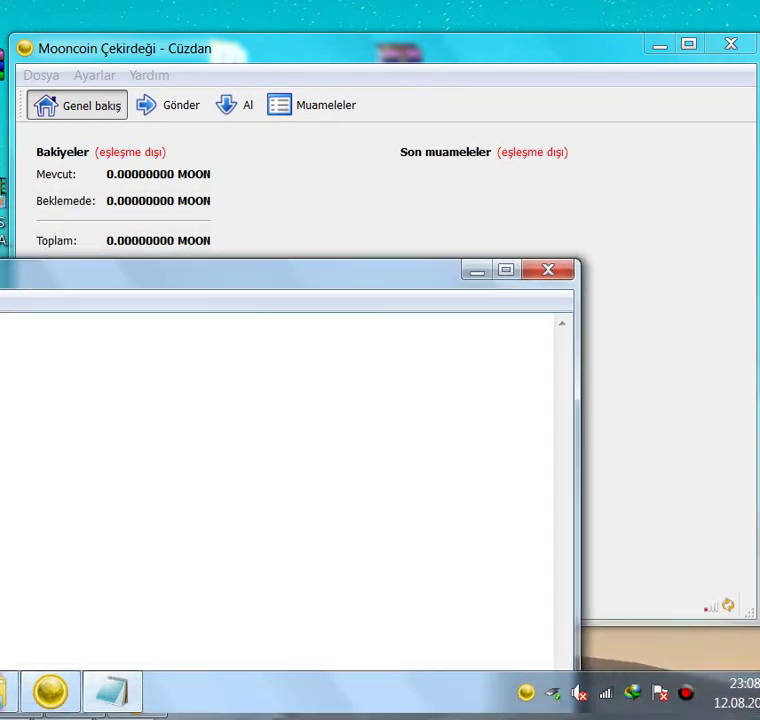
pyautogui.click(551, 269)
pyautogui.click(219, 316)
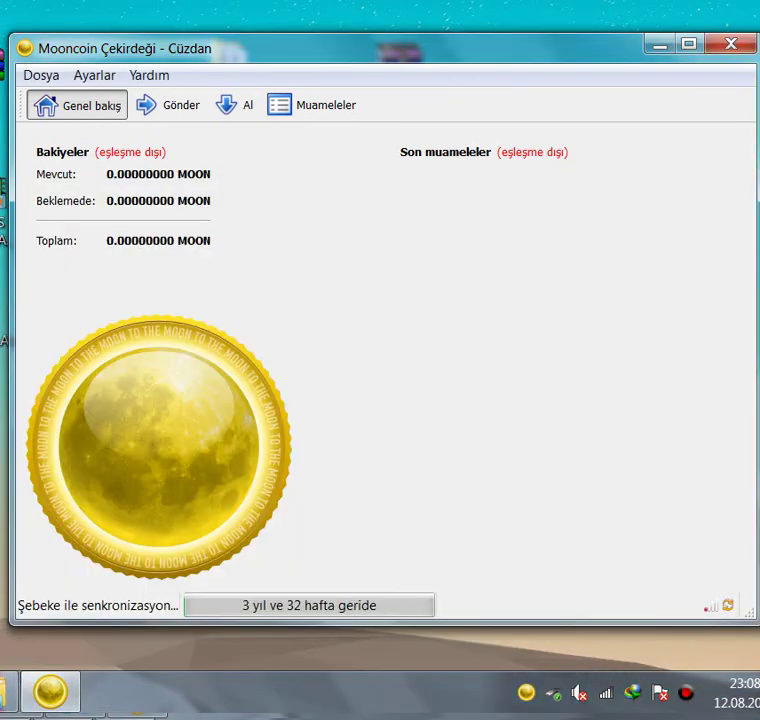
# Step: Minimize the wallet, inspect the desktop Mooncoin folder and its Rar$EXa0.583 subfolder, close the folder window and bring the wallet back
pyautogui.click(660, 44)
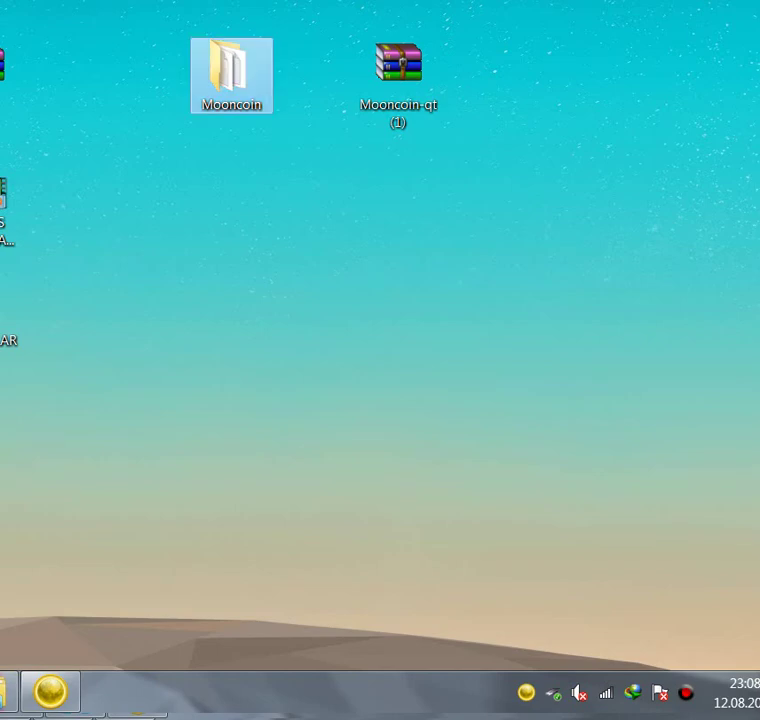
pyautogui.doubleClick(229, 70)
pyautogui.moveTo(40, 6); pyautogui.dragTo(462, 1)
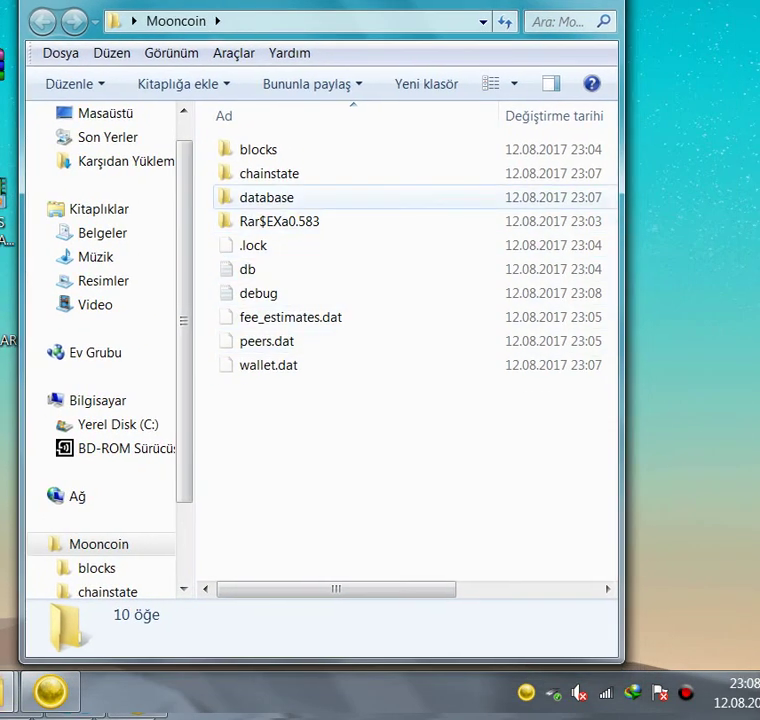
pyautogui.doubleClick(270, 221)
pyautogui.hotkey('alt', 'Left')
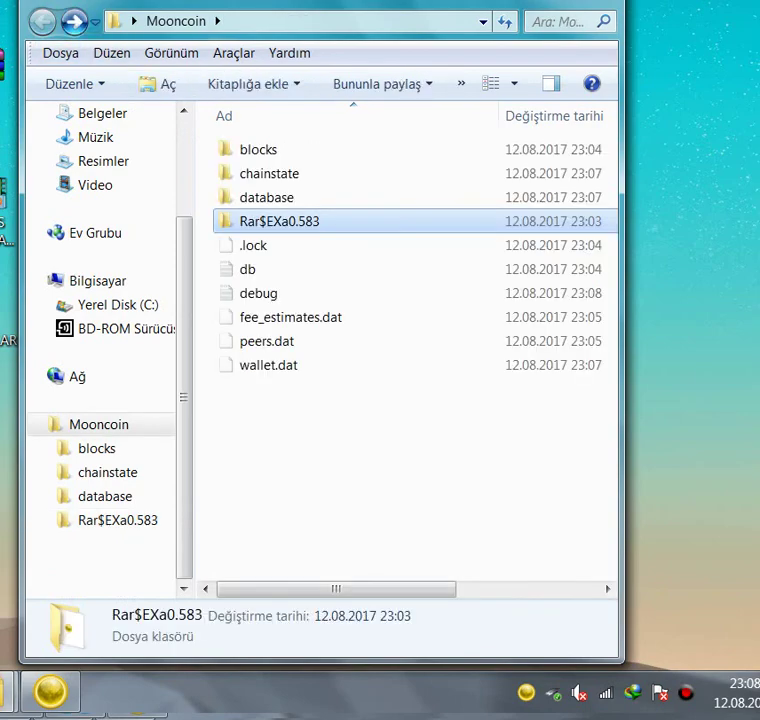
pyautogui.hotkey('ctrl', 'e')
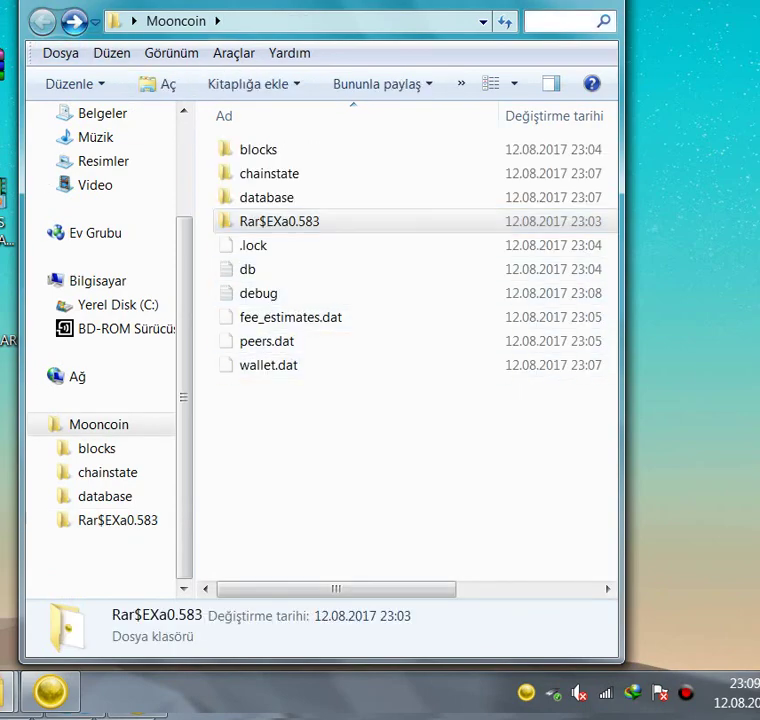
pyautogui.moveTo(470, 4); pyautogui.dragTo(464, 104)
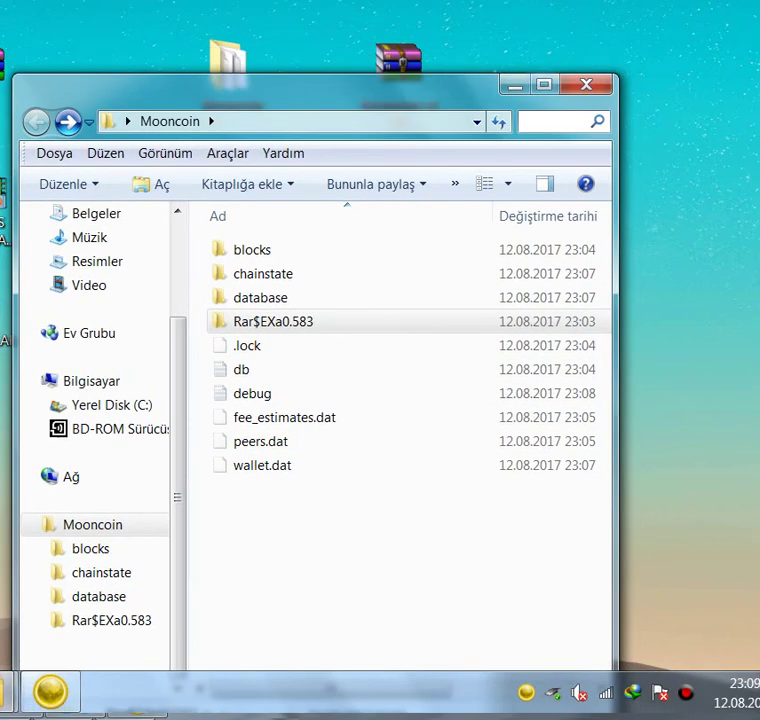
pyautogui.click(586, 85)
pyautogui.click(50, 691)
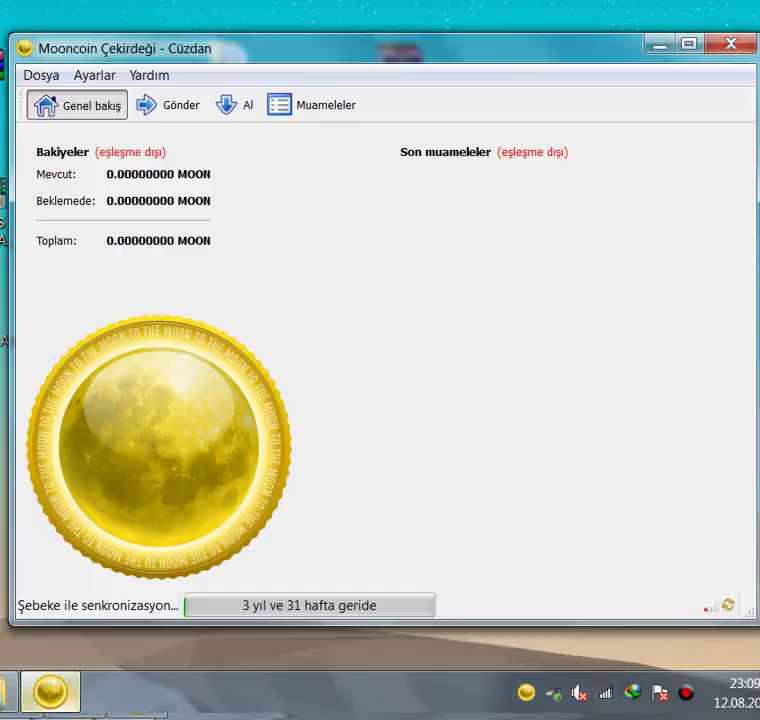